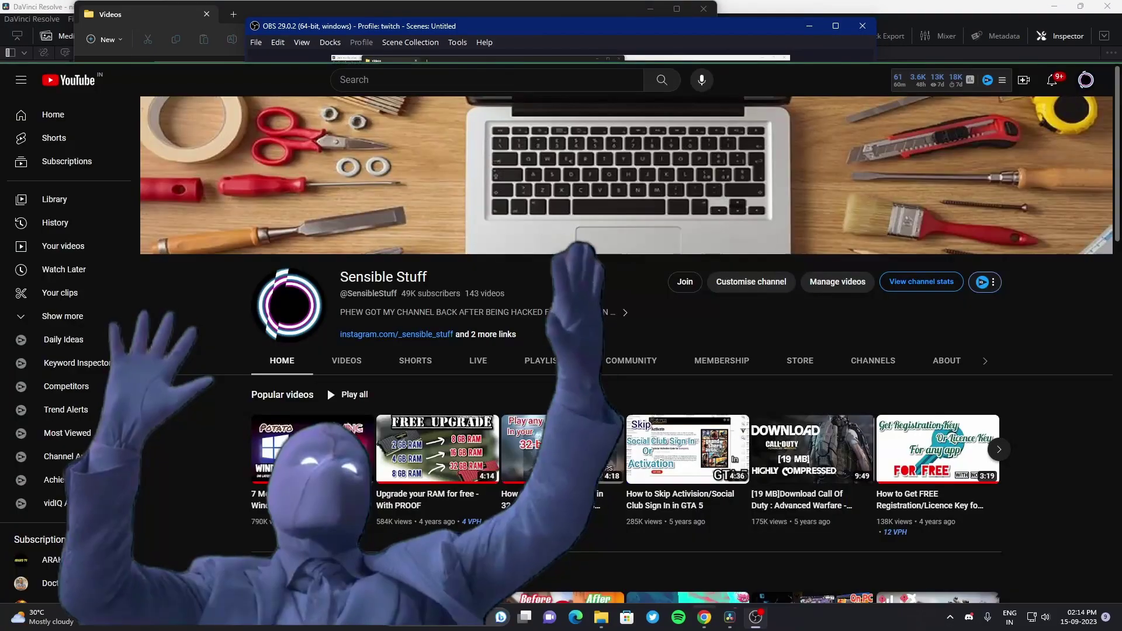
Step: Scroll through the chit-chat channel, then insert an emoji and send it as a new message
scroll(584, 351, down, 2)
scroll(585, 351, down, 4)
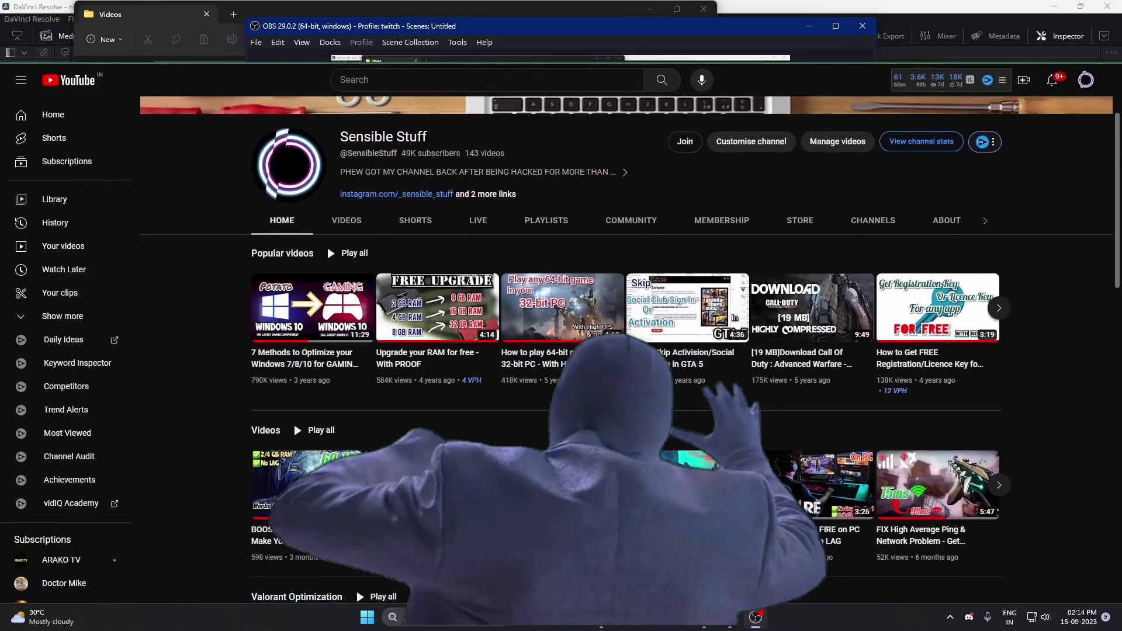
scroll(585, 351, down, 4)
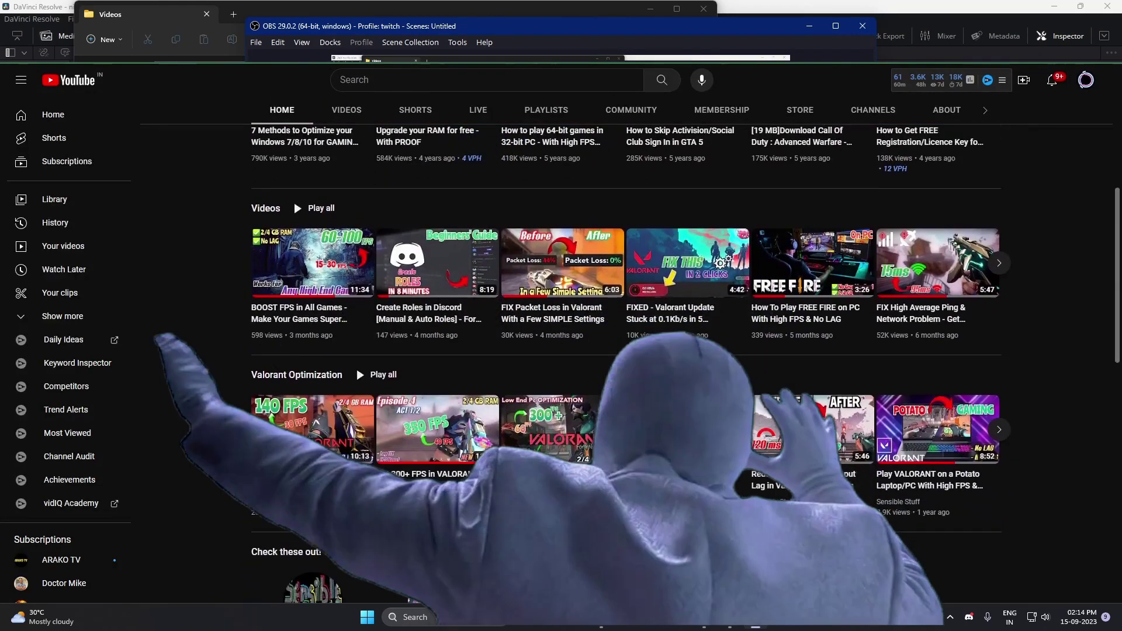
scroll(1117, 411, down, 6)
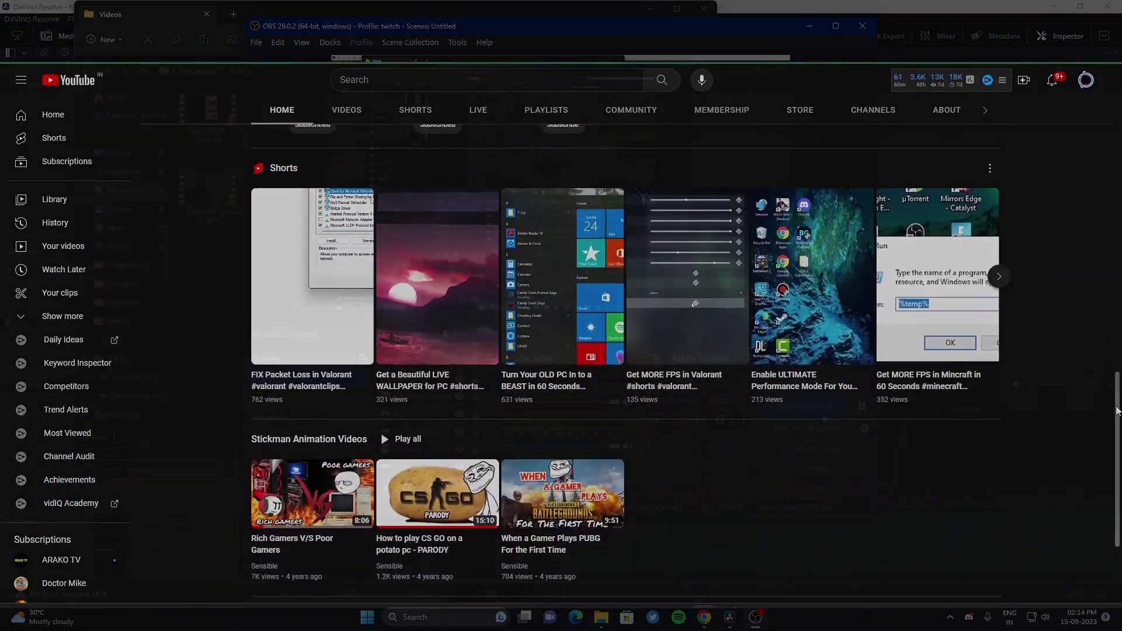
scroll(1118, 411, down, 3)
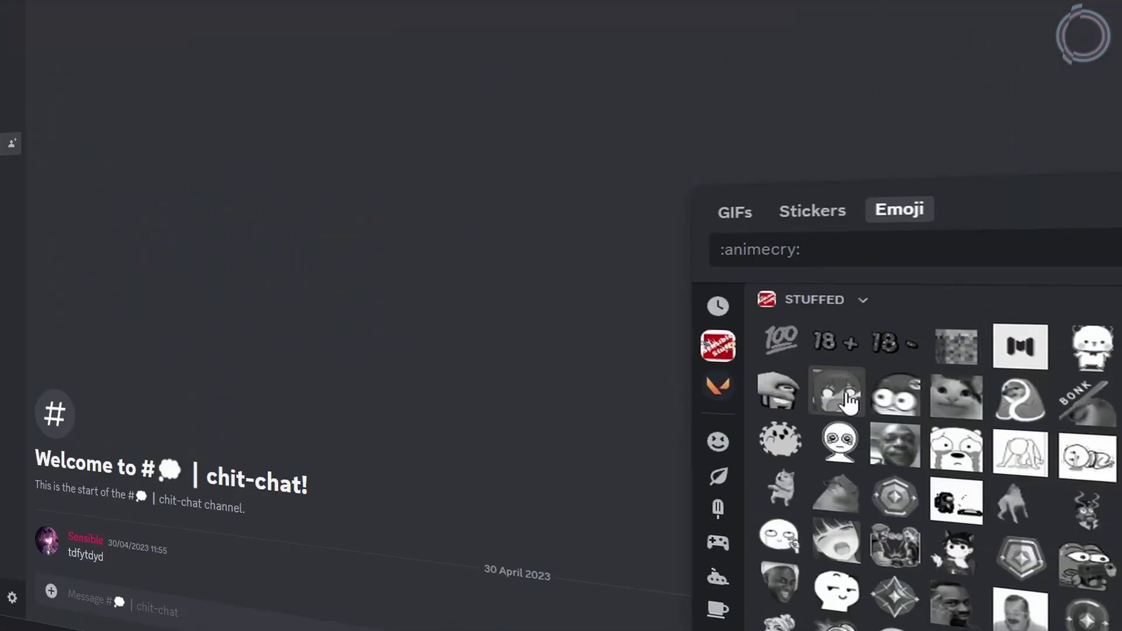
click(707, 552)
key(Return)
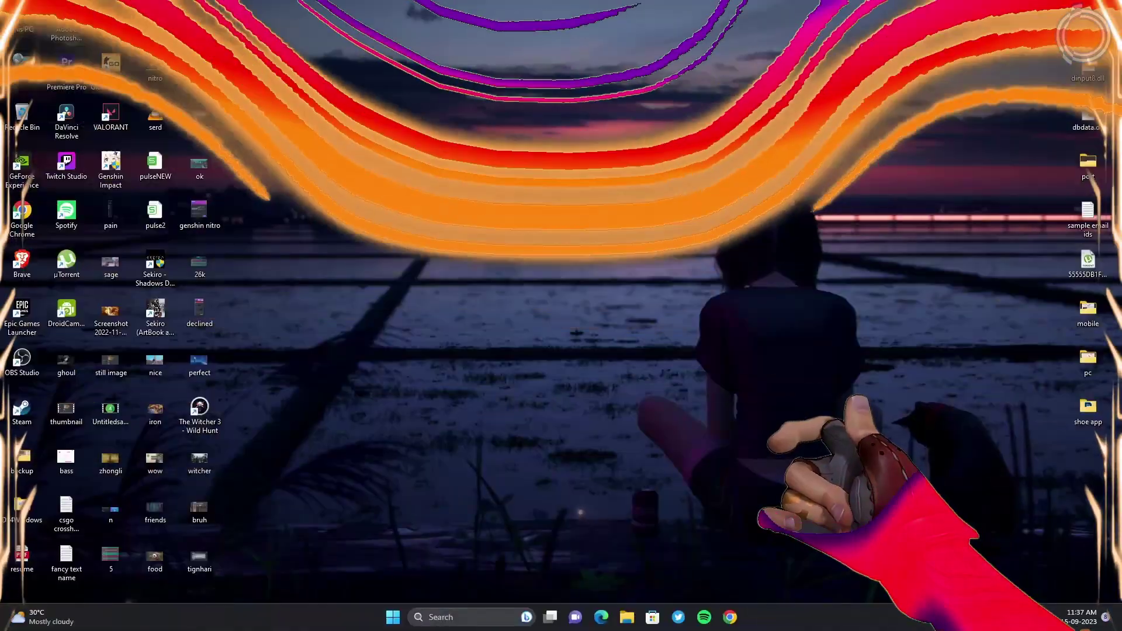
Step: In Chrome, search Google for betterdiscord and download the v1.9.3 installer from betterdiscord.app
click(730, 617)
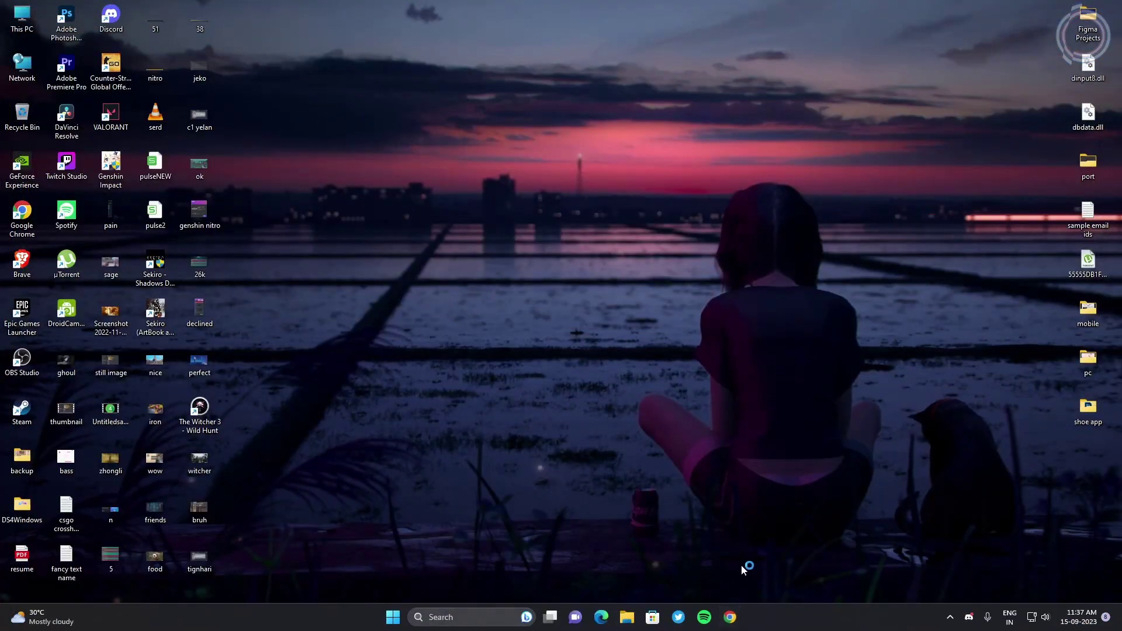
text(be)
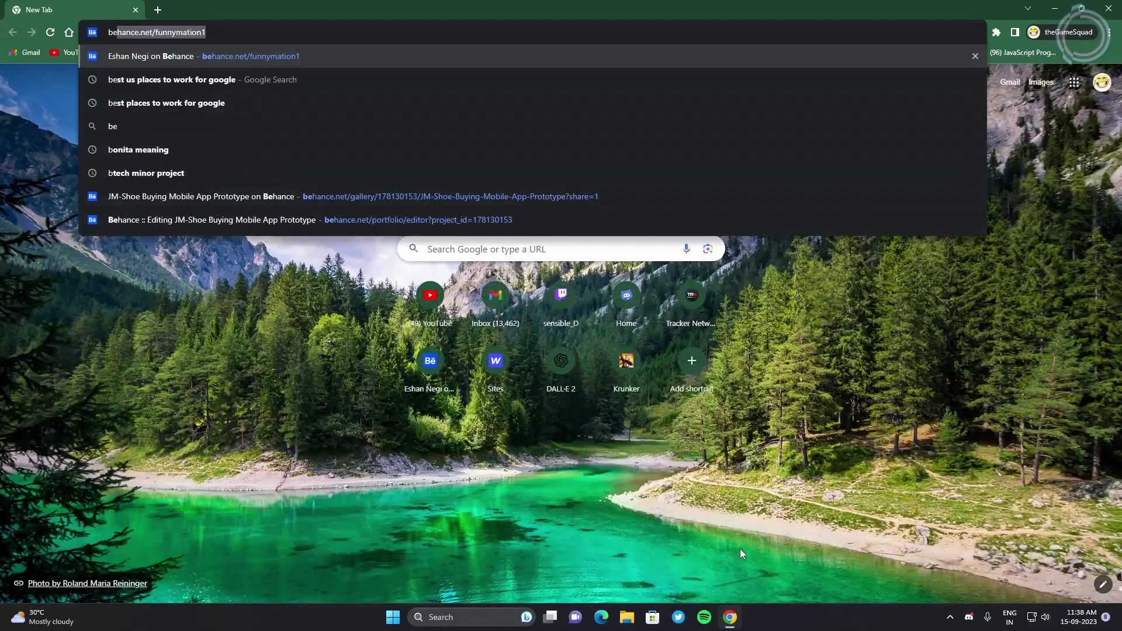
text(tter)
key(Down)
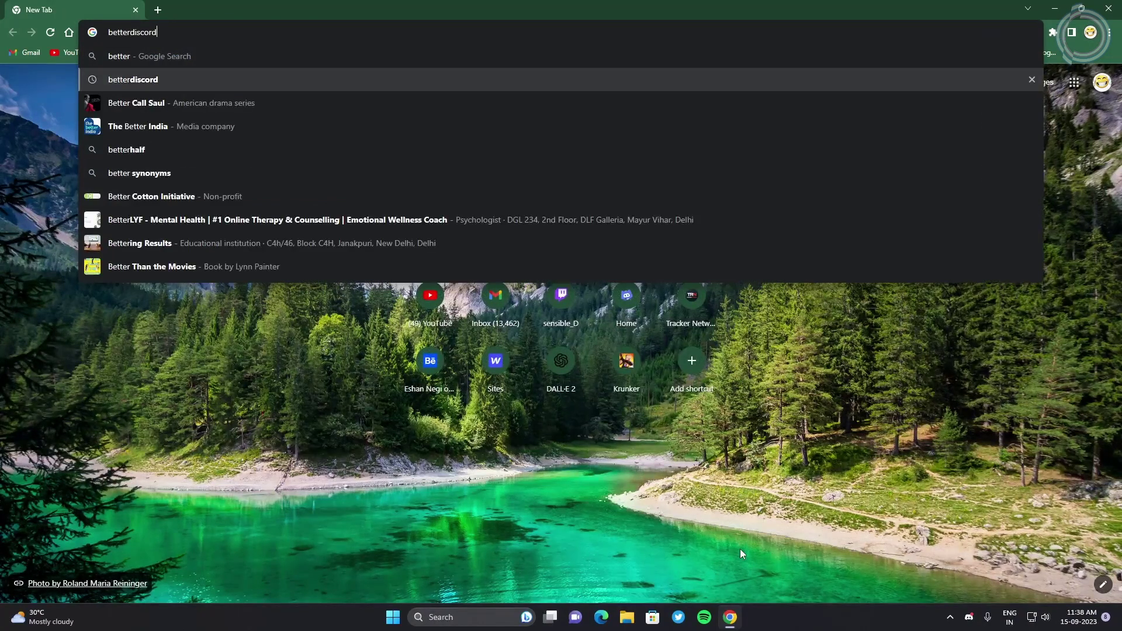
key(Return)
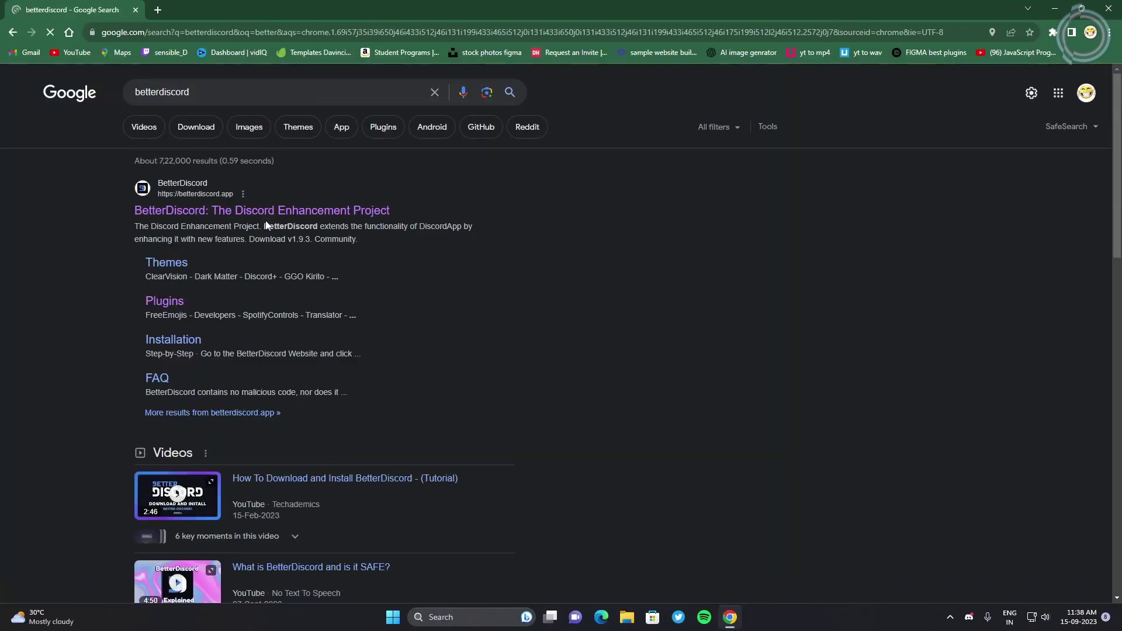
click(255, 212)
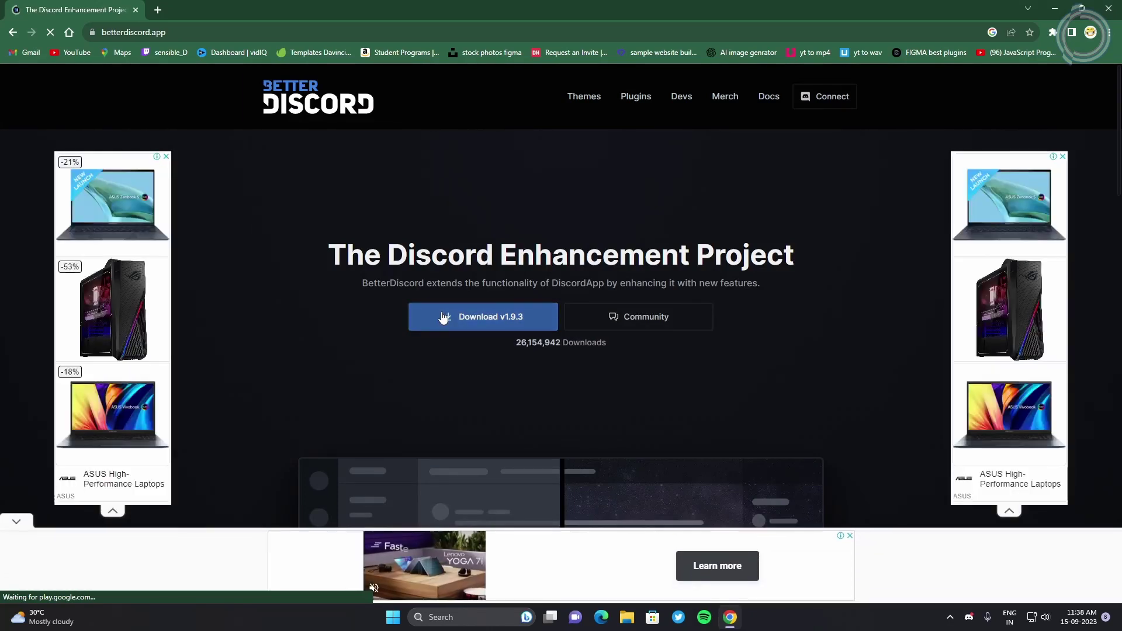
click(444, 318)
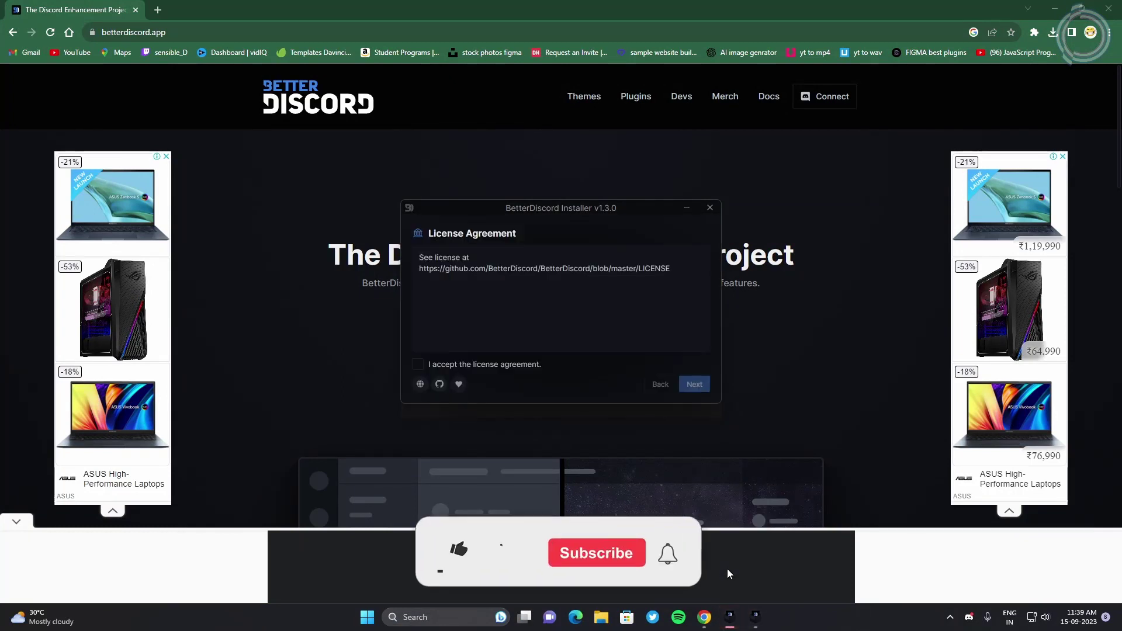
Step: Accept the license, choose Install BetterDiscord, install into the main Discord app, and close the finished installer
mouse_move(748, 627)
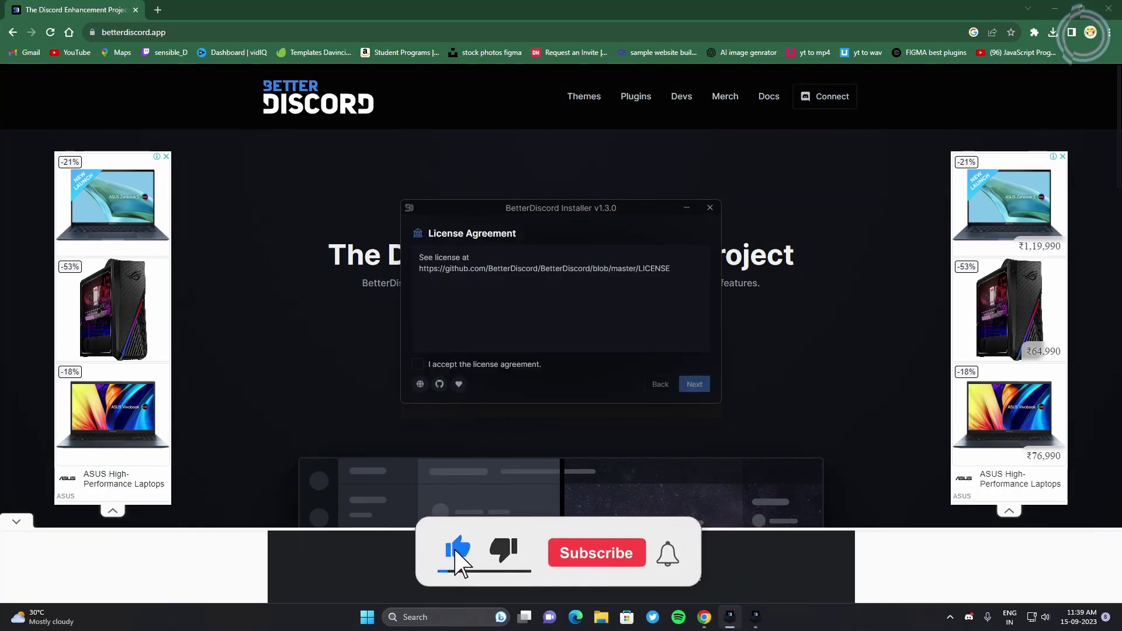
click(730, 620)
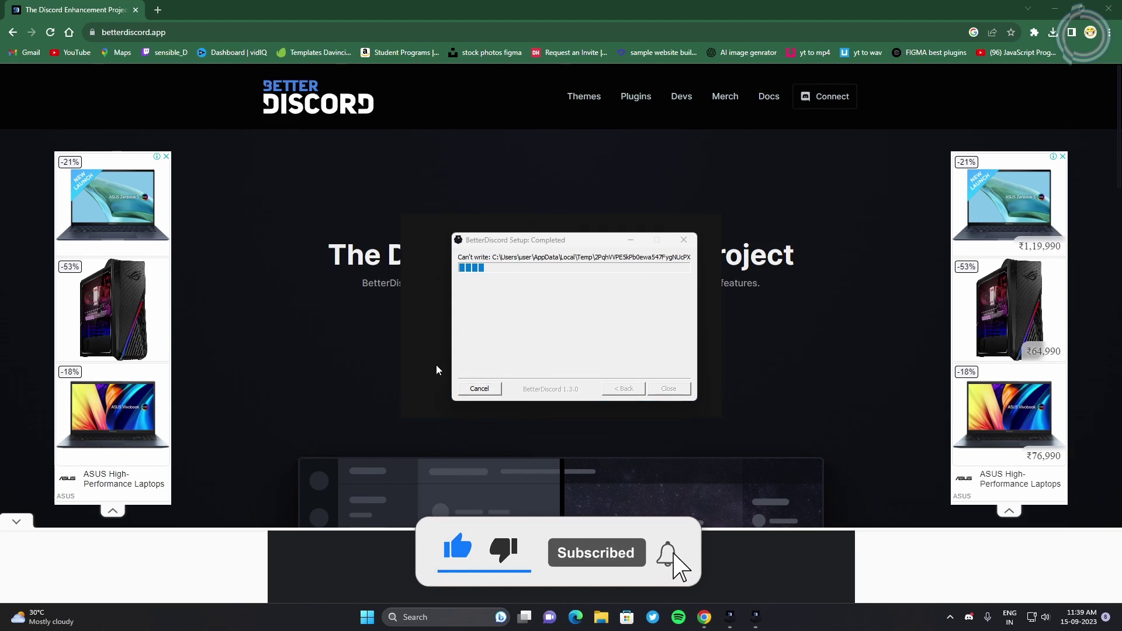
click(730, 617)
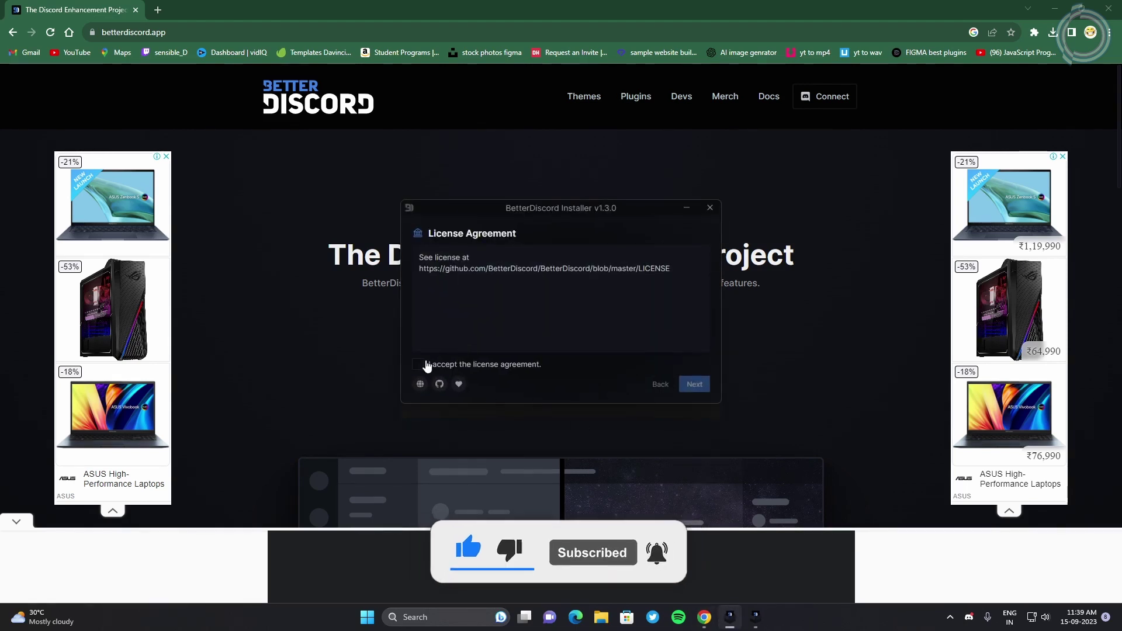
click(418, 365)
click(684, 388)
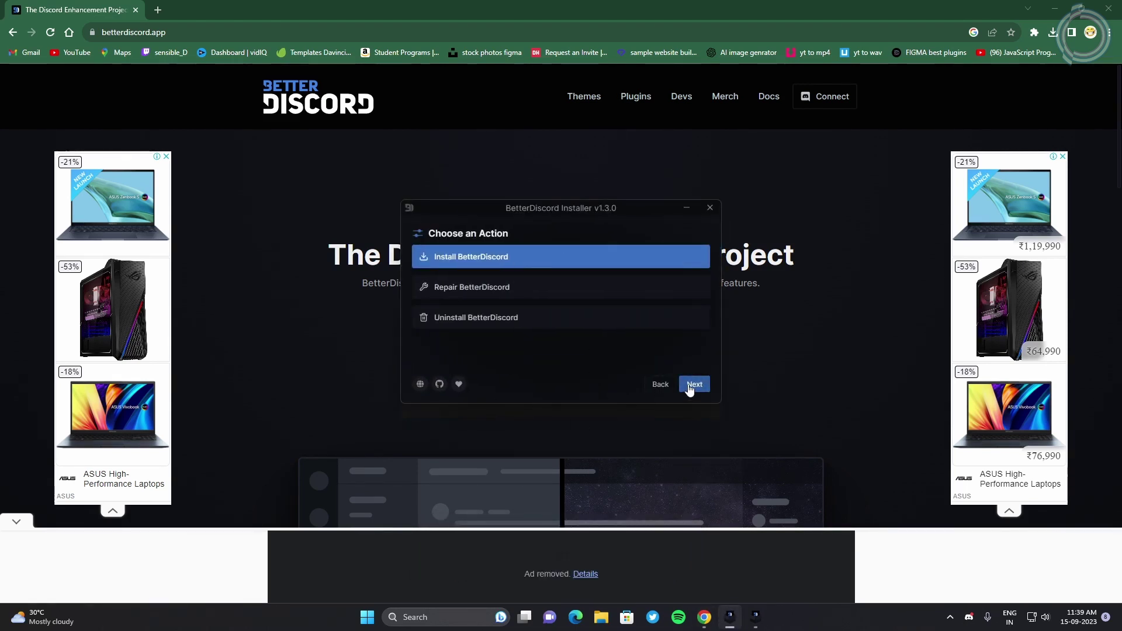
click(692, 384)
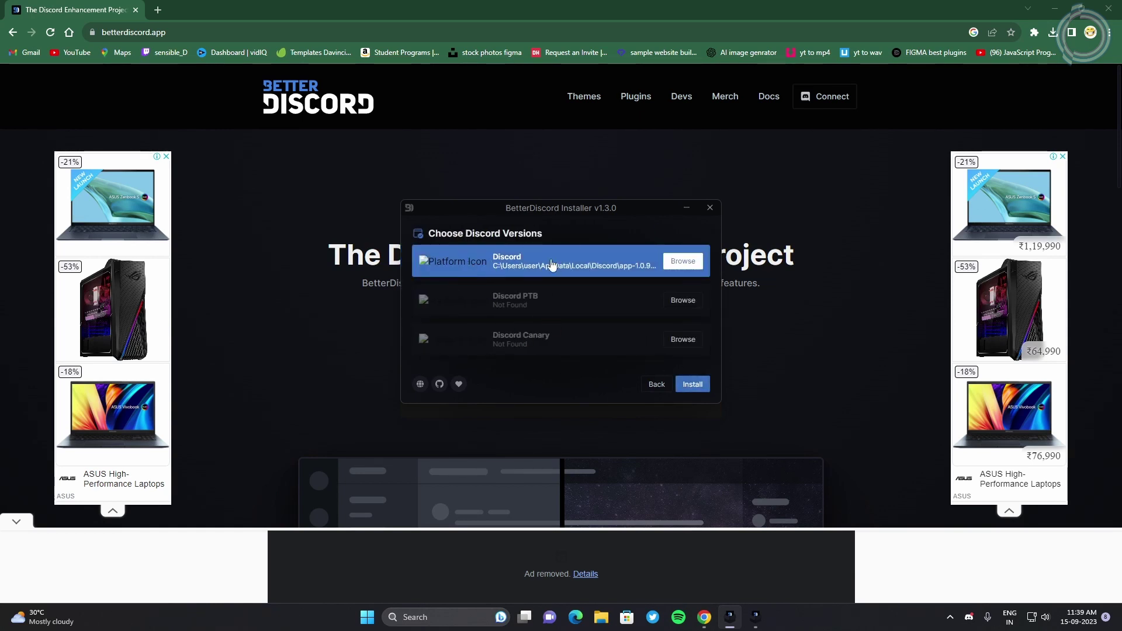
click(683, 388)
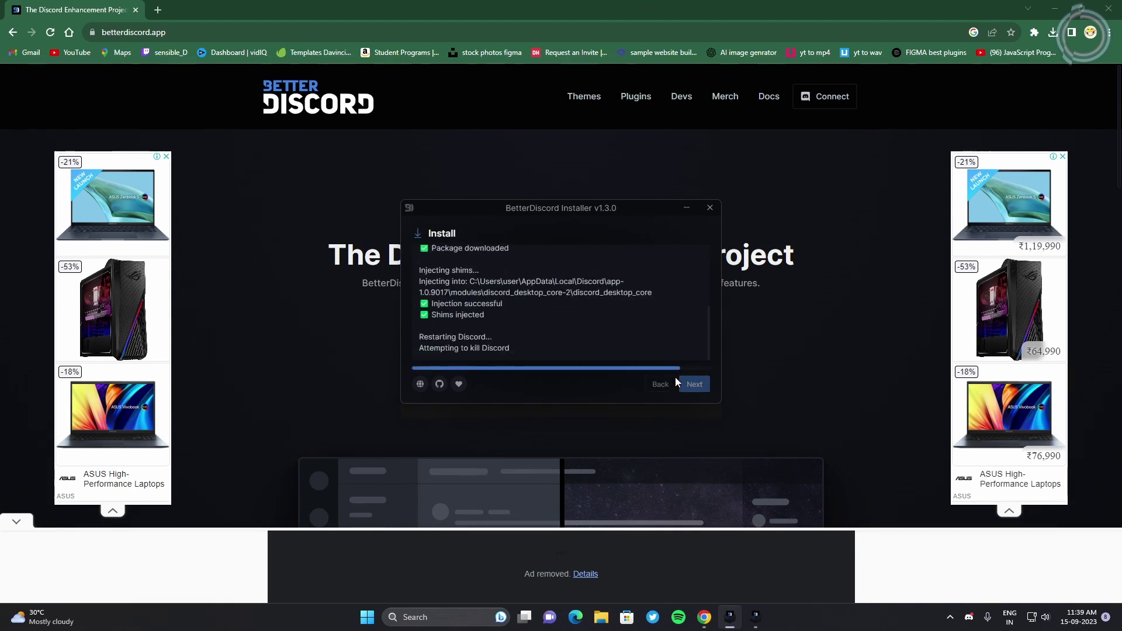
mouse_move(765, 624)
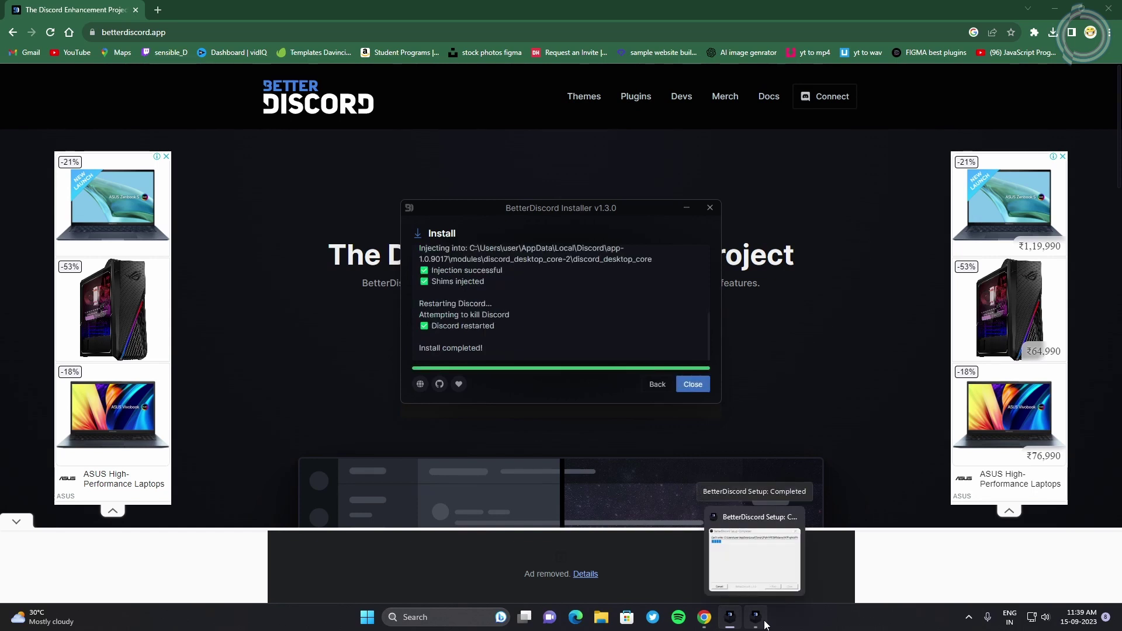
click(693, 384)
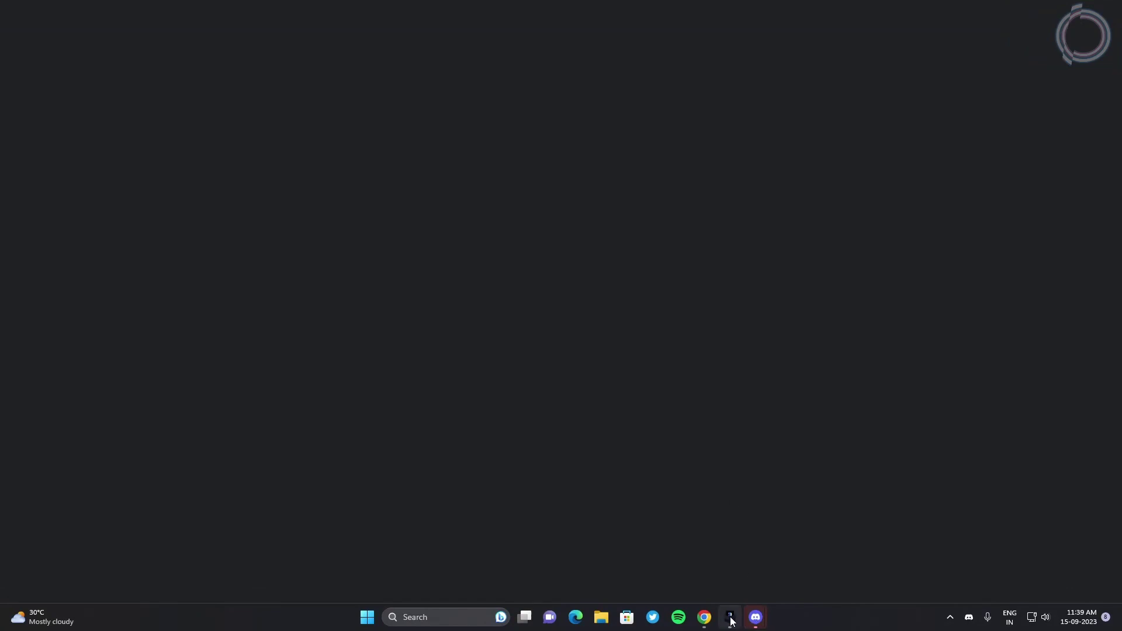
Step: Close the setup error, tour BetterDiscord's Themes, Plugins, Custom CSS and Updates pages, and open the plugin catalogue website
mouse_move(732, 621)
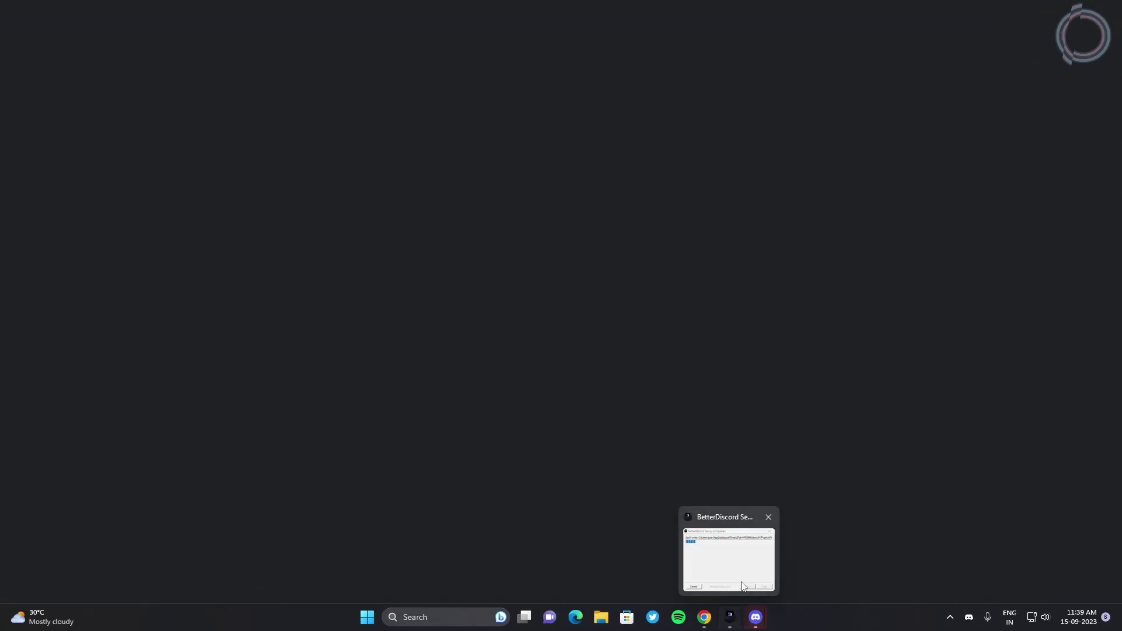
click(769, 513)
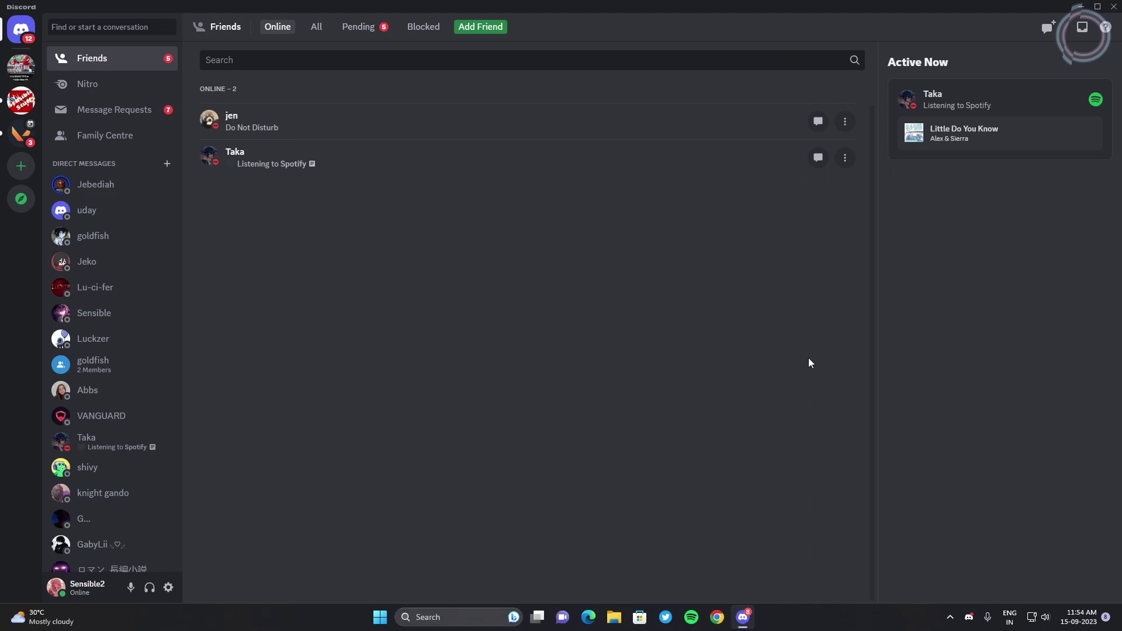
click(168, 587)
scroll(364, 480, down, 5)
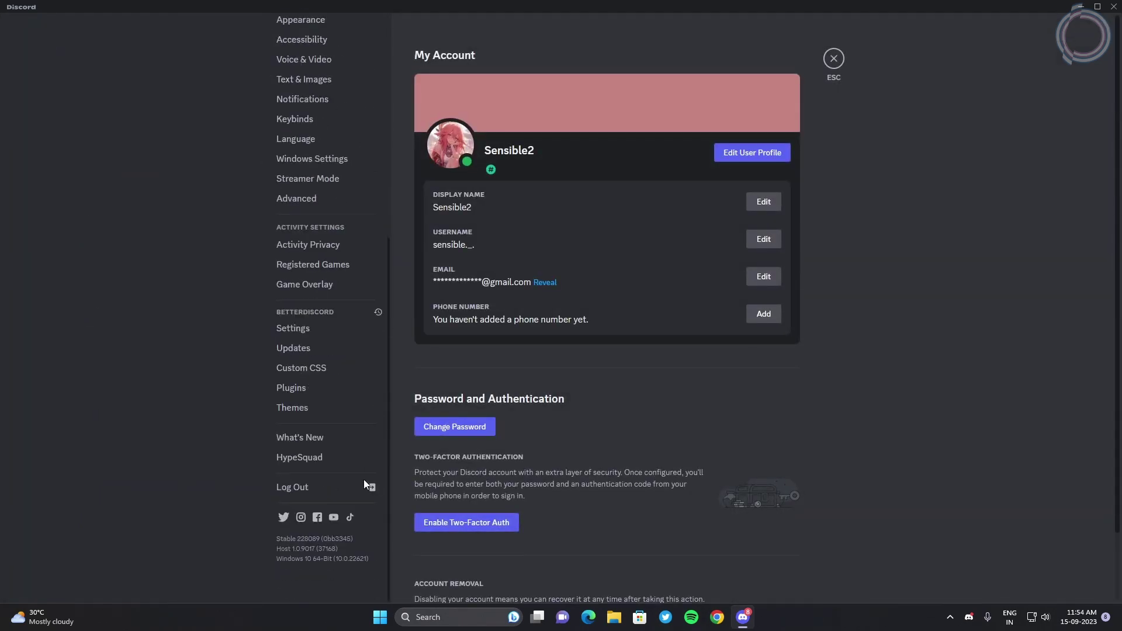
click(295, 408)
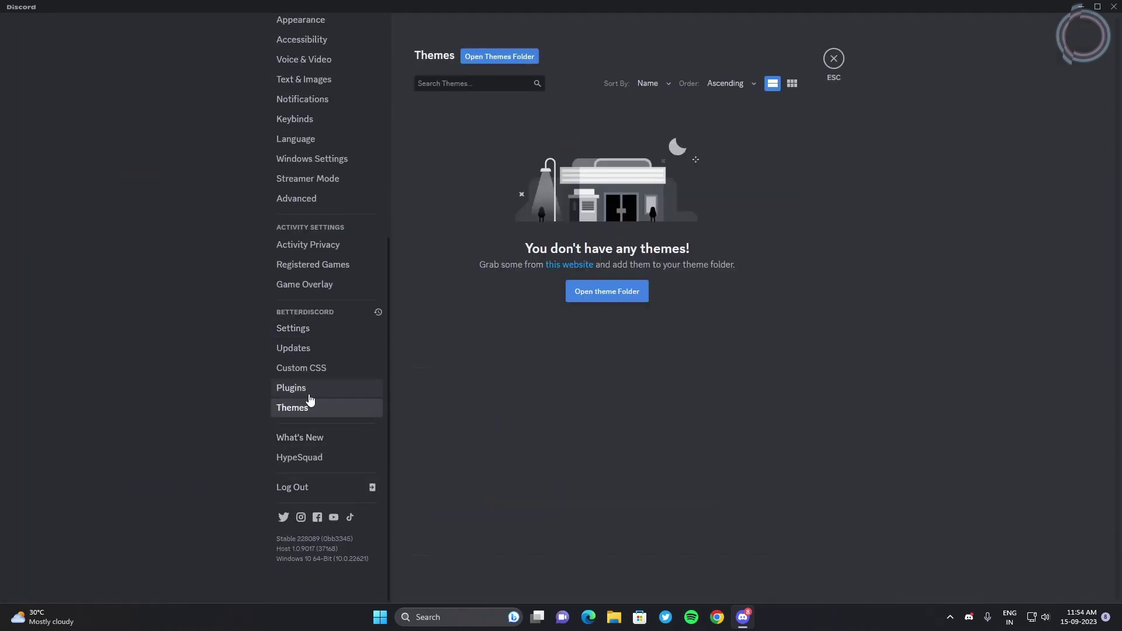
click(299, 388)
click(299, 369)
click(297, 350)
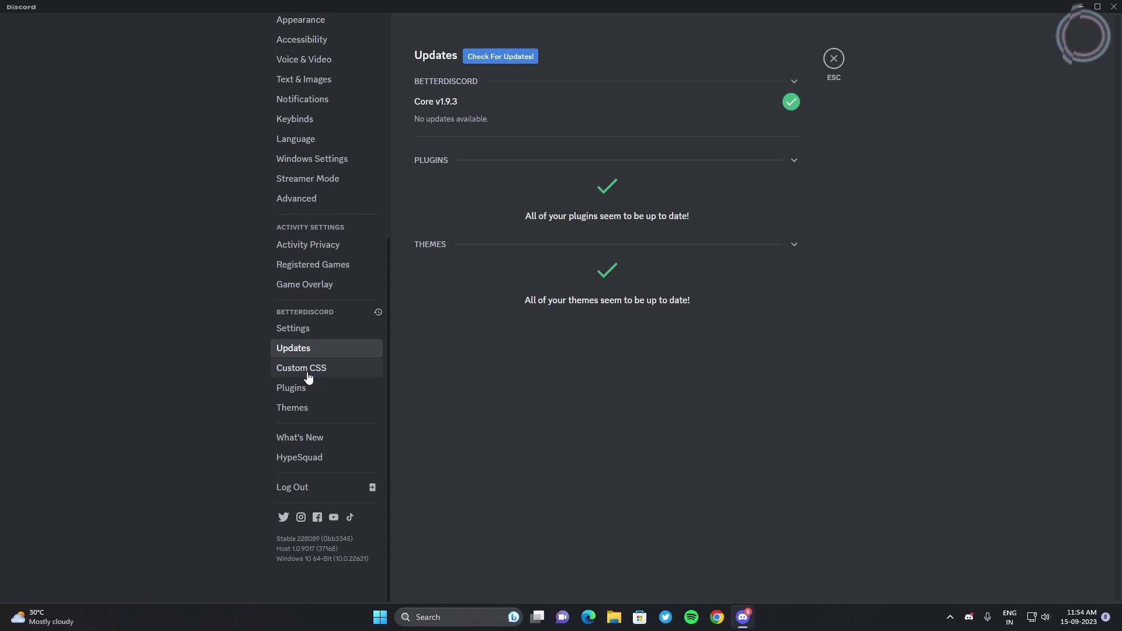
click(296, 388)
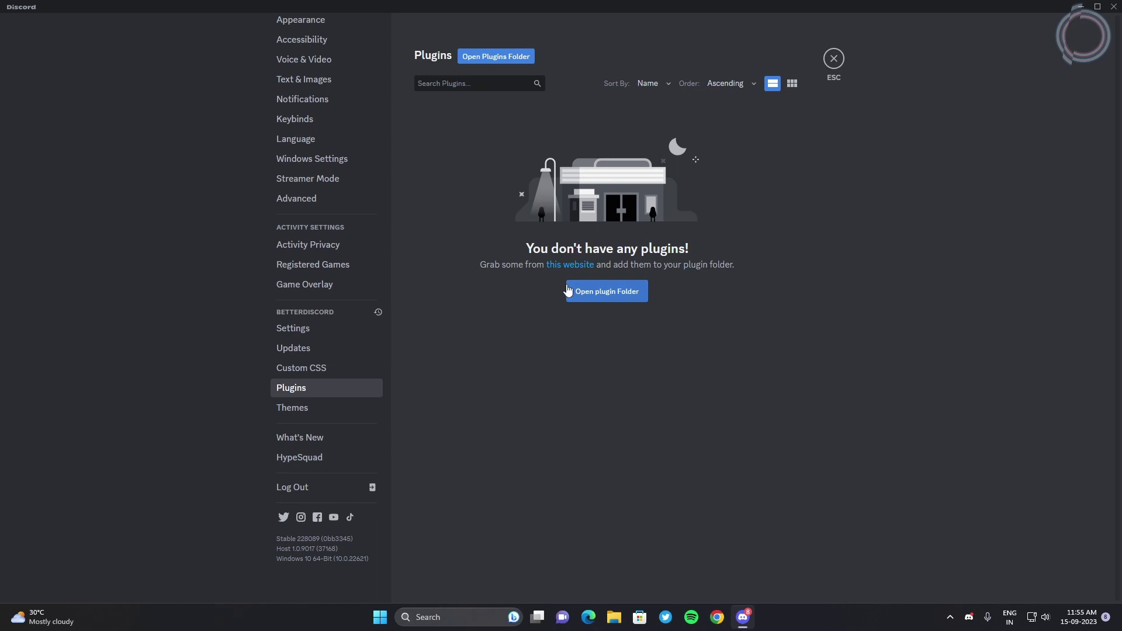
click(570, 265)
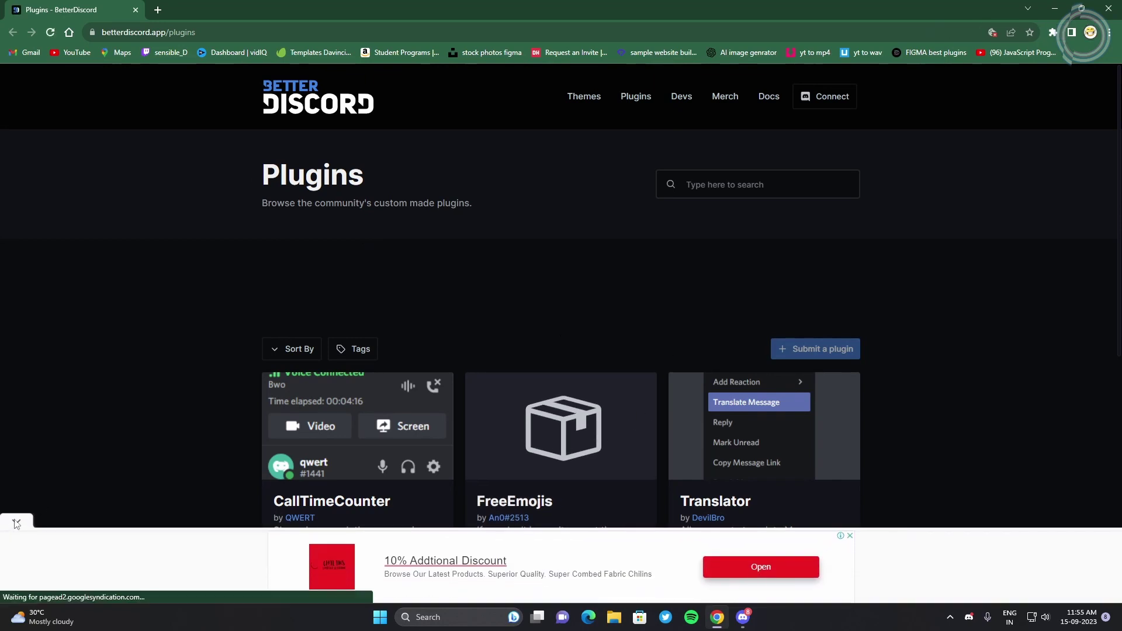
Step: Hide the page advert, open the FreeEmojis plugin page and download DiscordFreeEmojis64px.plugin.js
click(16, 522)
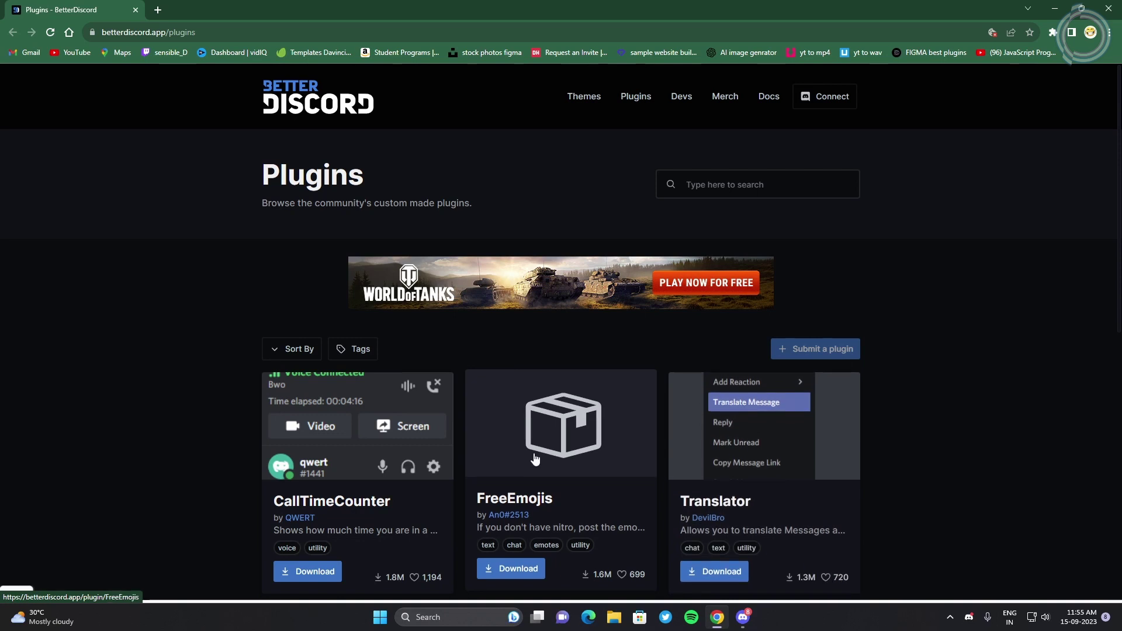
click(535, 460)
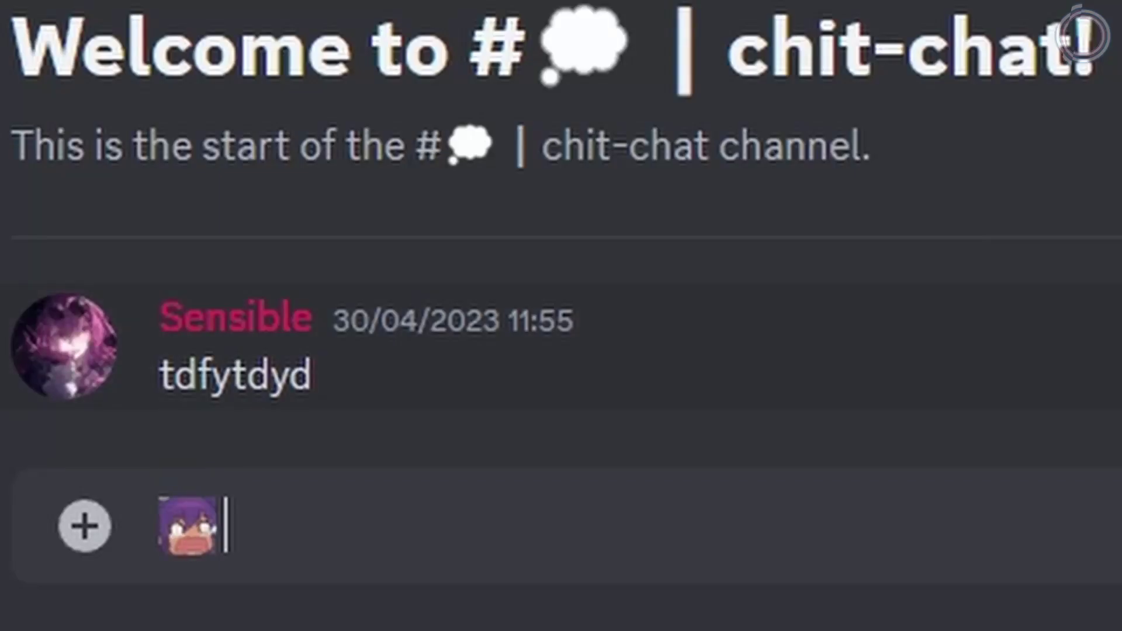
key(Return)
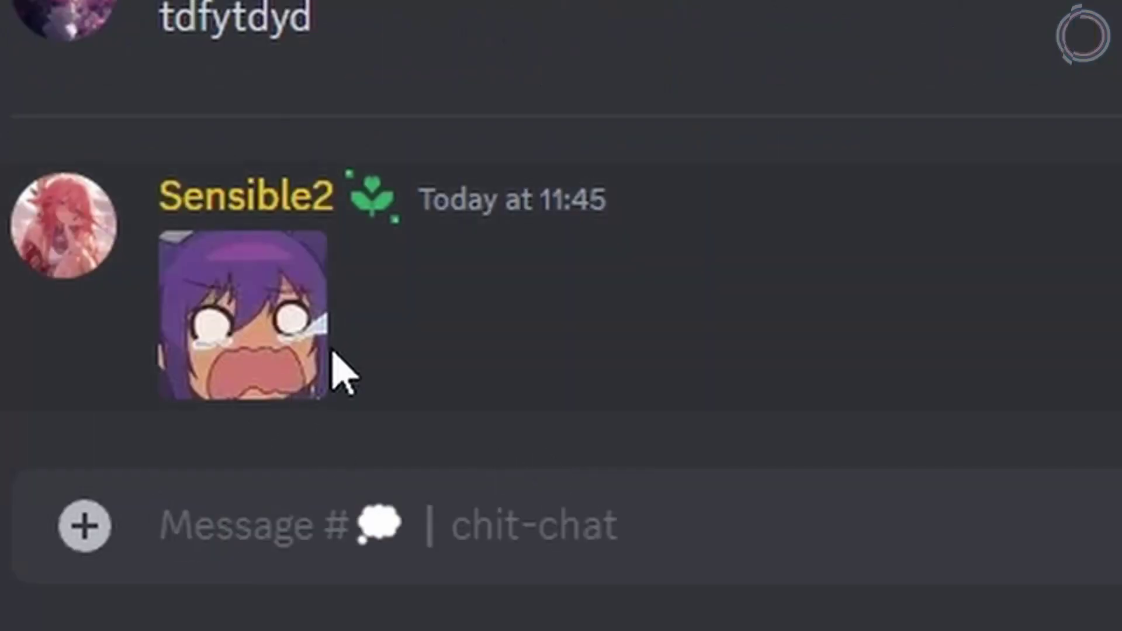
key(ctrl+v)
key(Return)
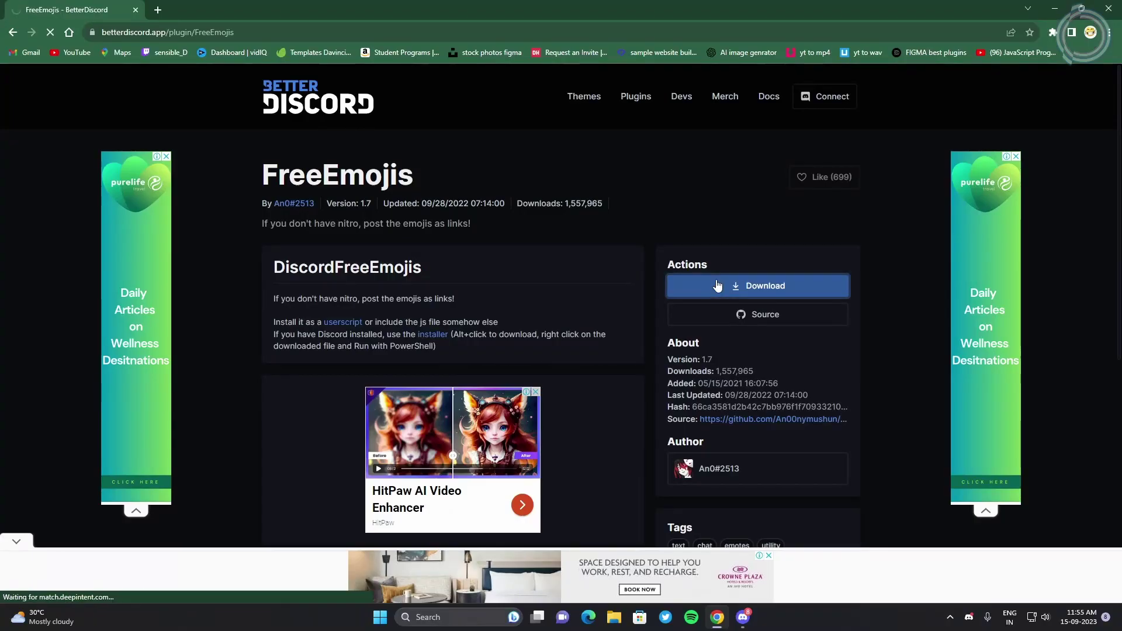
click(717, 285)
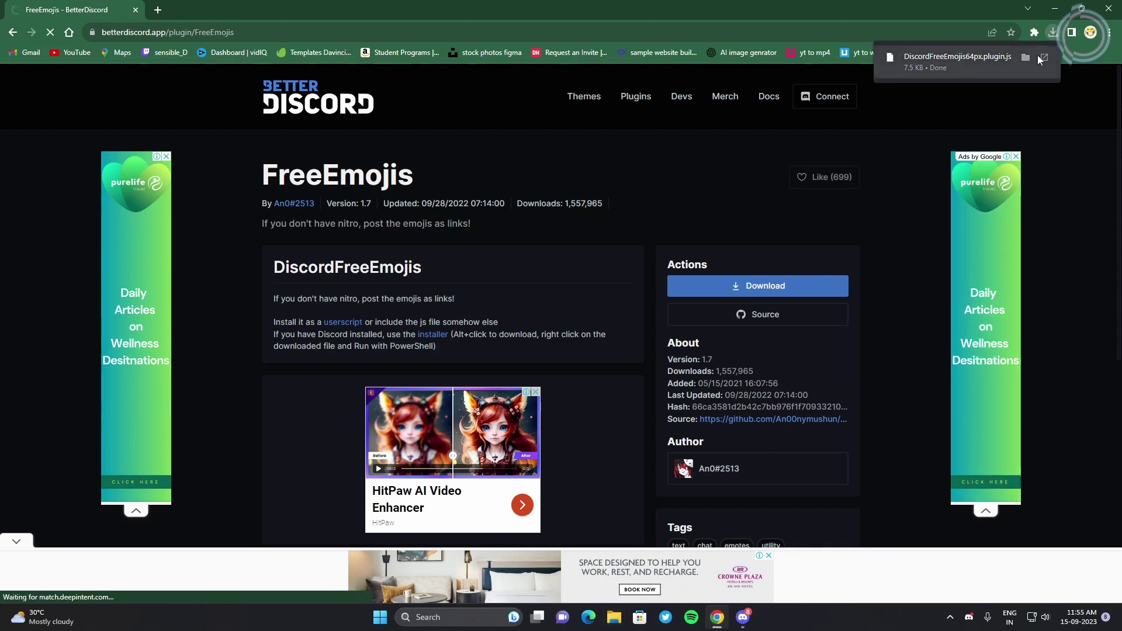
Step: Snap the plugins and Downloads folders side by side and move DiscordFreeEmojis64px.plugin.js into plugins
click(1027, 58)
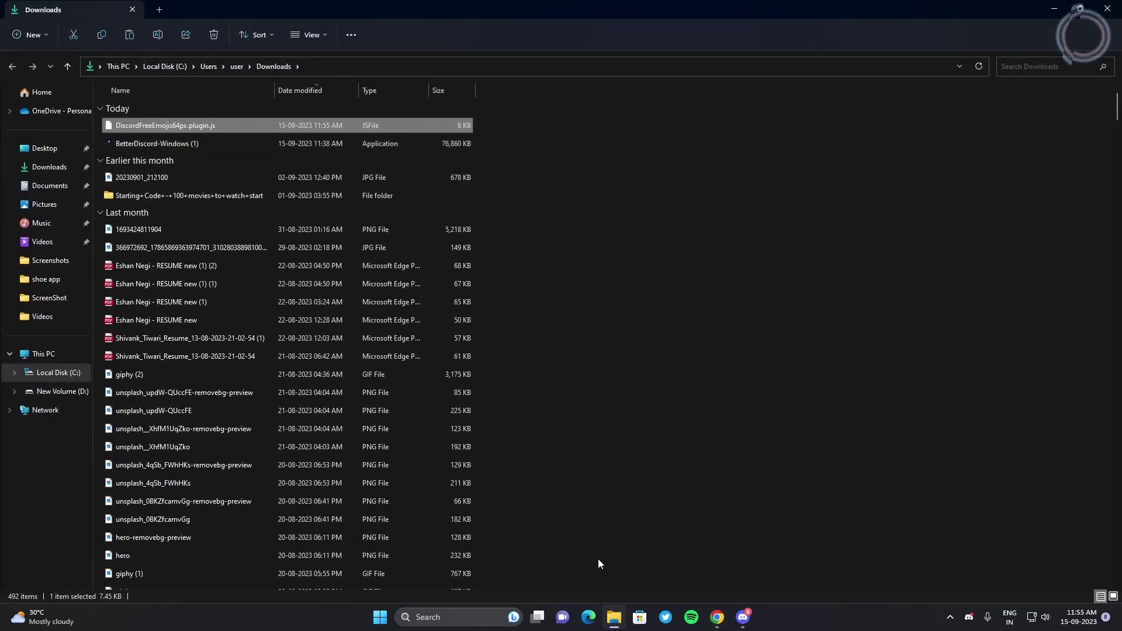
click(741, 617)
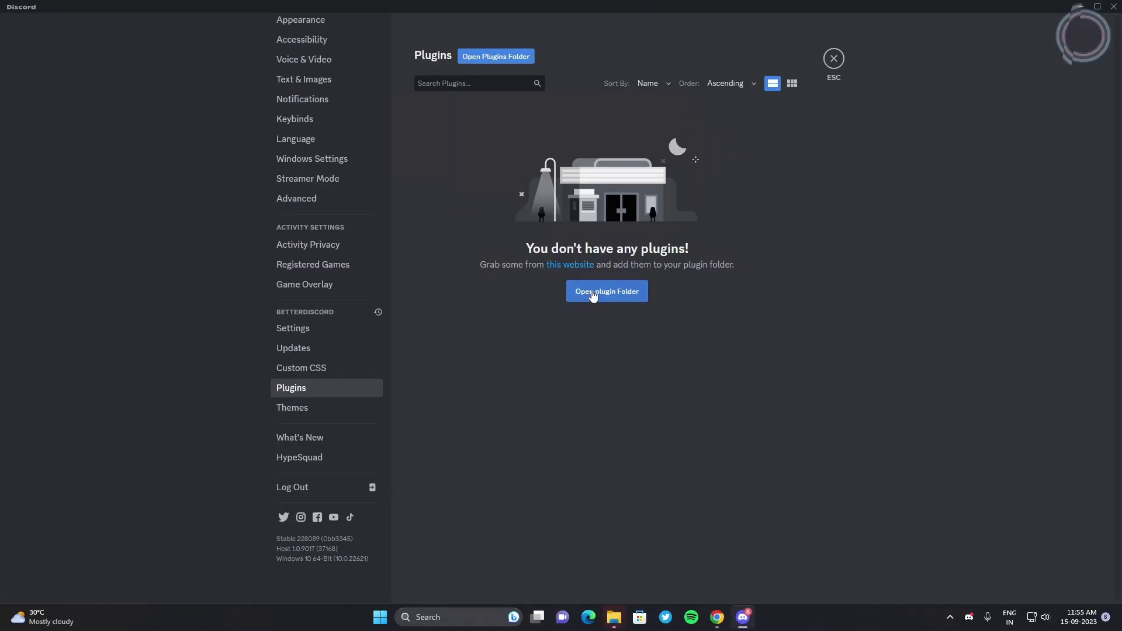
mouse_move(616, 626)
click(630, 587)
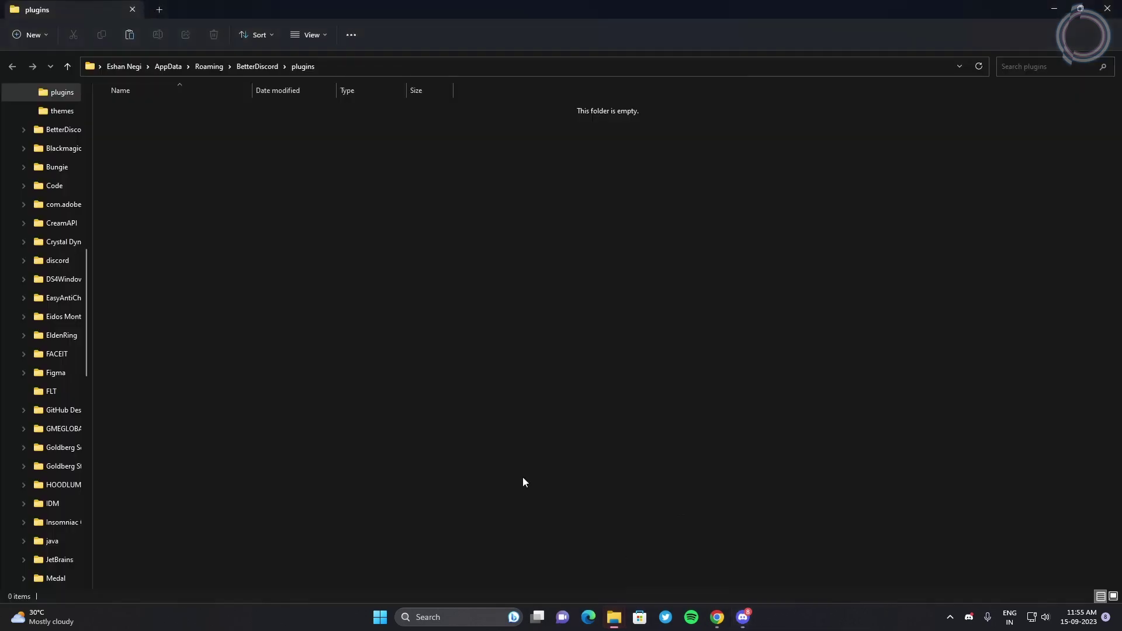
drag(501, 10, 2, 152)
click(863, 204)
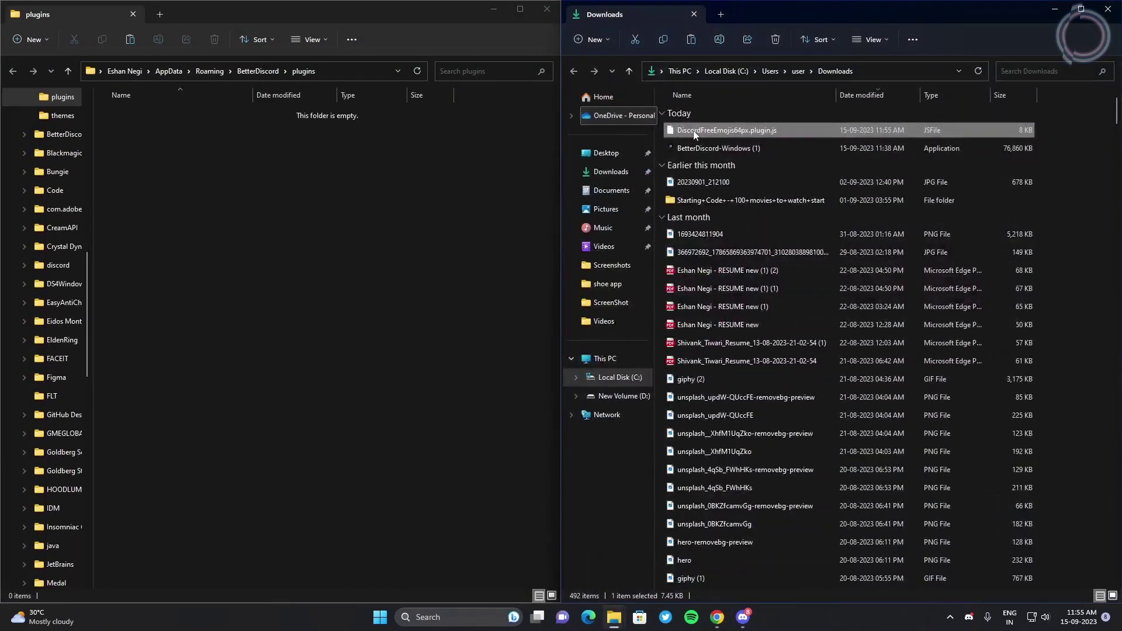
click(331, 260)
key(ctrl+v)
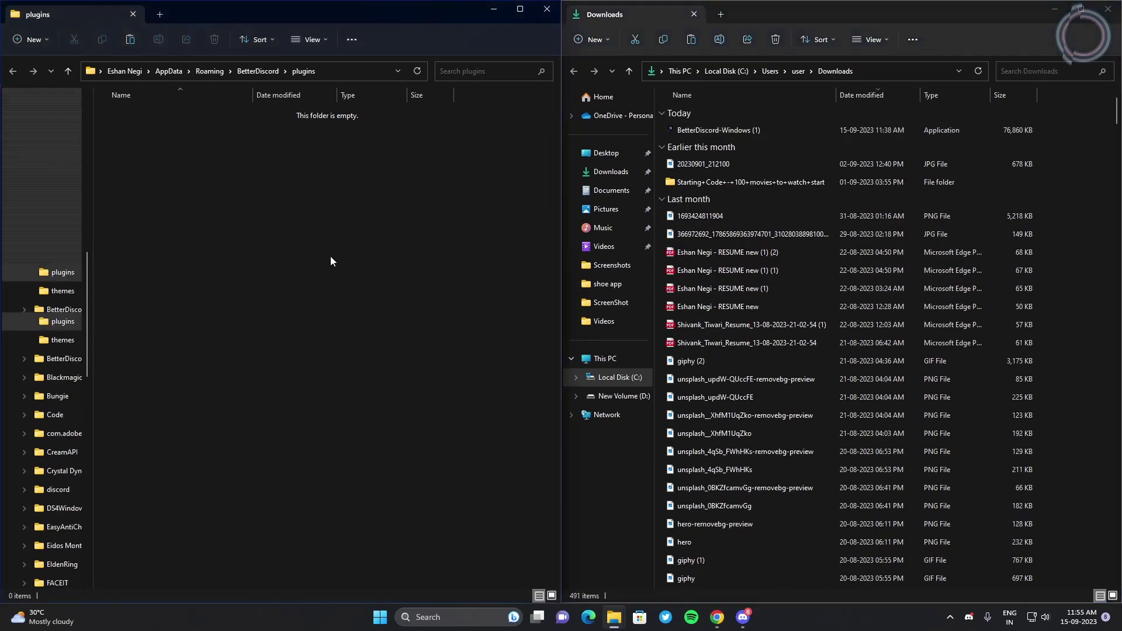
click(738, 620)
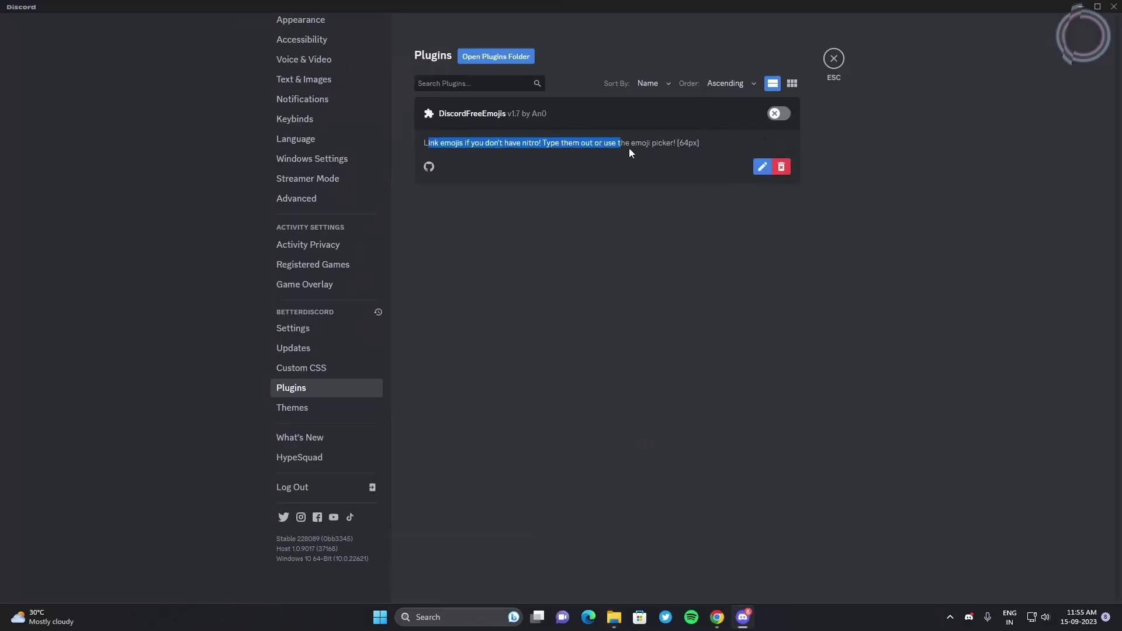
Step: Leave settings, open TEST SERVER's #chit-chat channel, and bring up the emoji picker for the message
key(Escape)
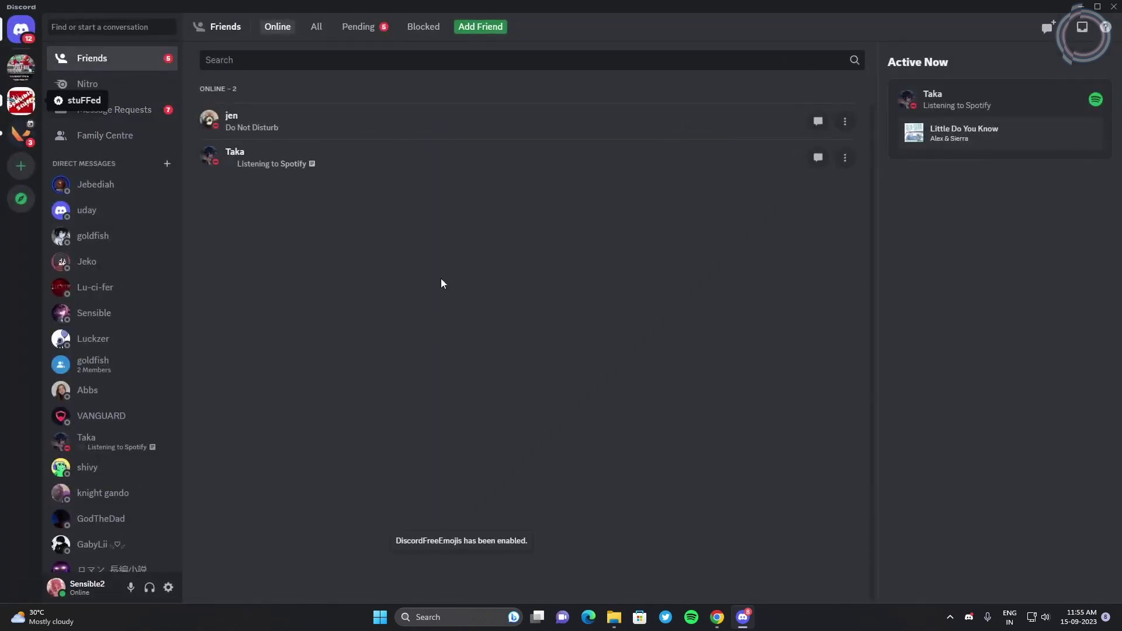
click(21, 100)
click(21, 68)
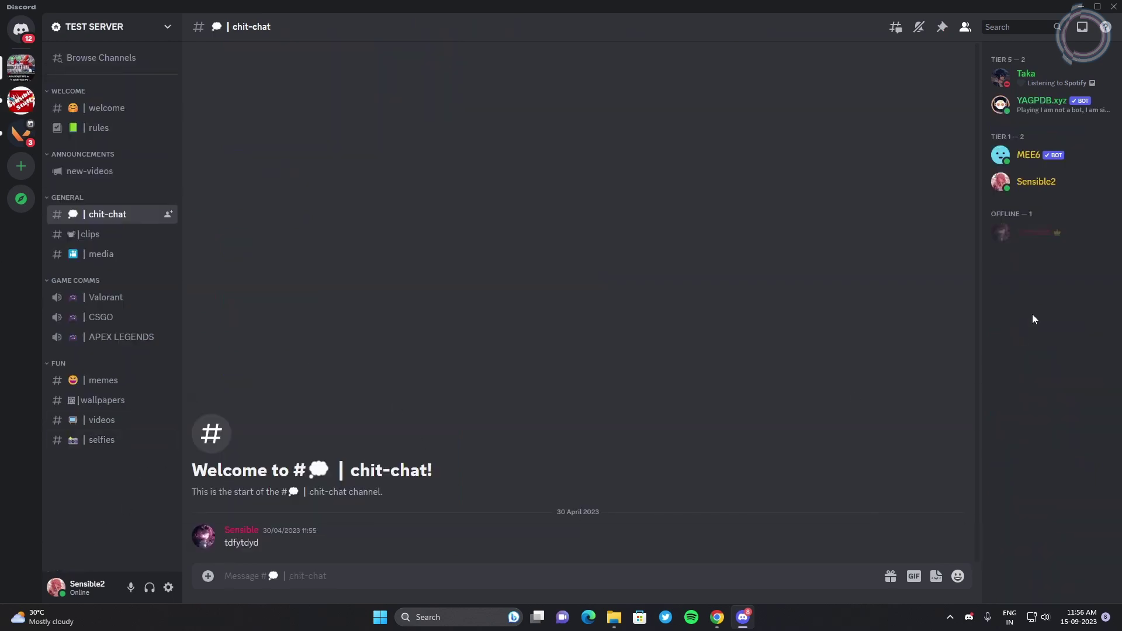
click(994, 182)
click(948, 555)
click(956, 577)
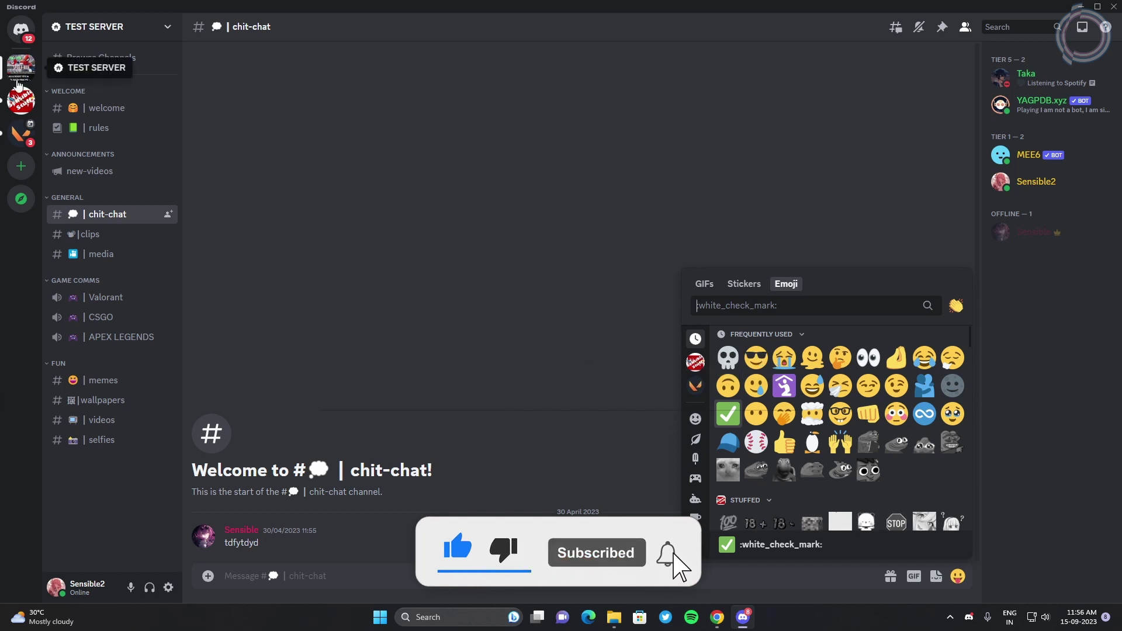
Step: Post the stuFFed server's pepeviper emoji in chit-chat and view the posted image enlarged
click(695, 362)
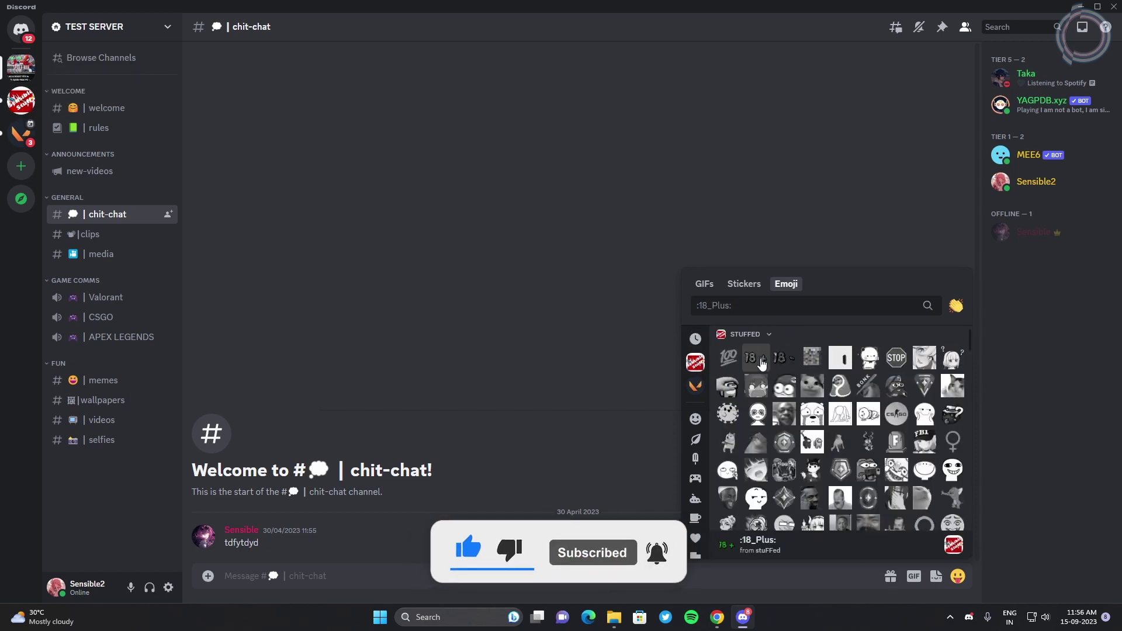
scroll(970, 341, down, 2)
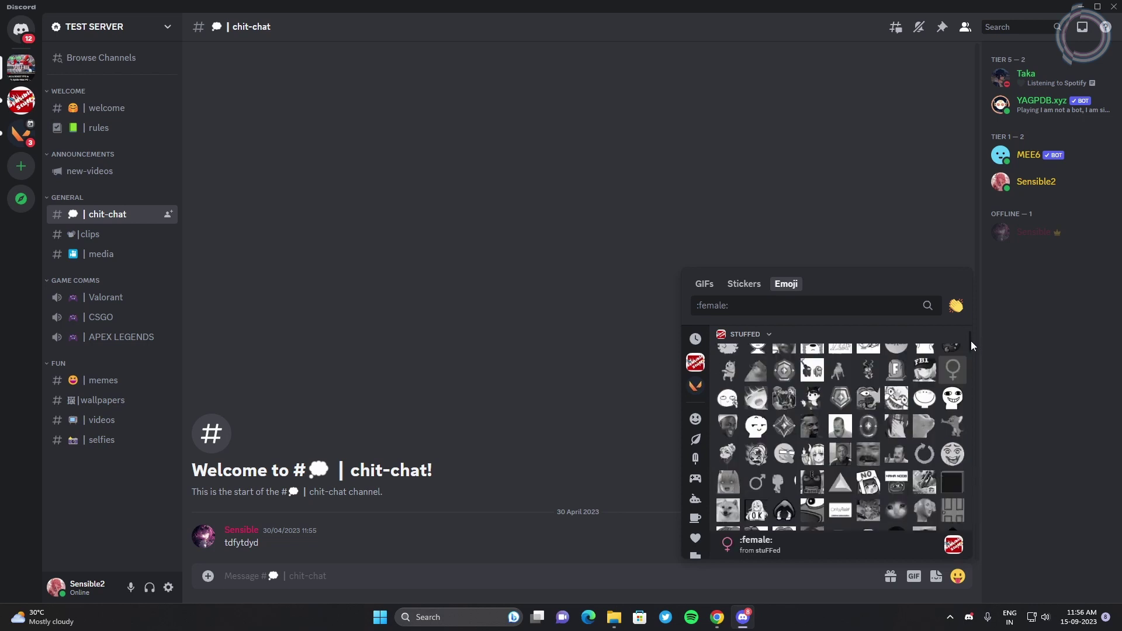
scroll(970, 342, down, 3)
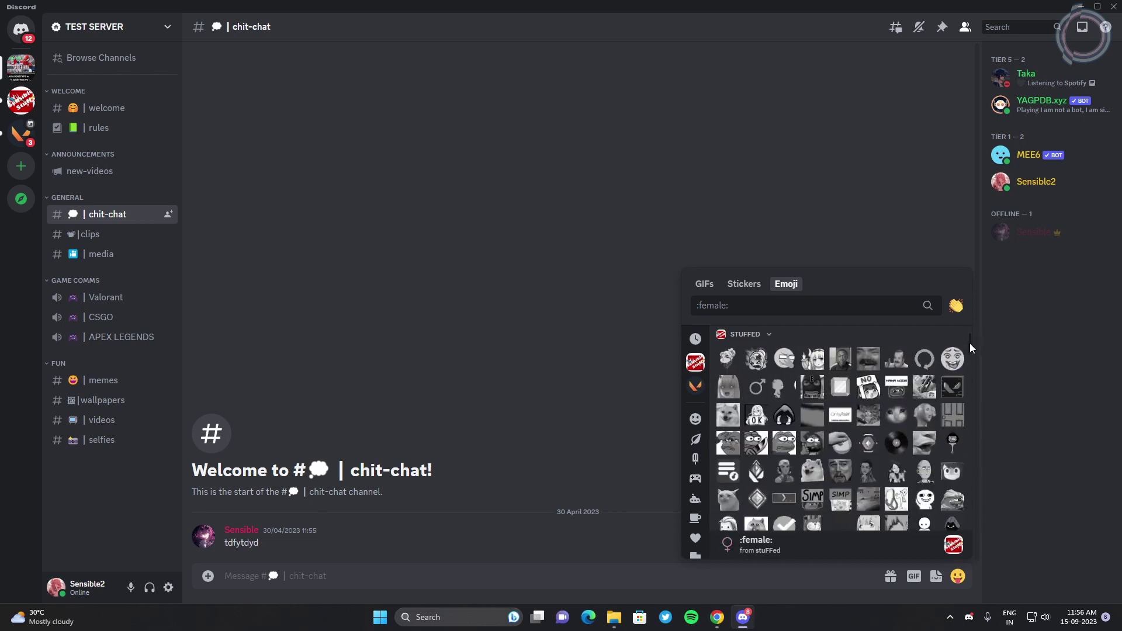
click(810, 446)
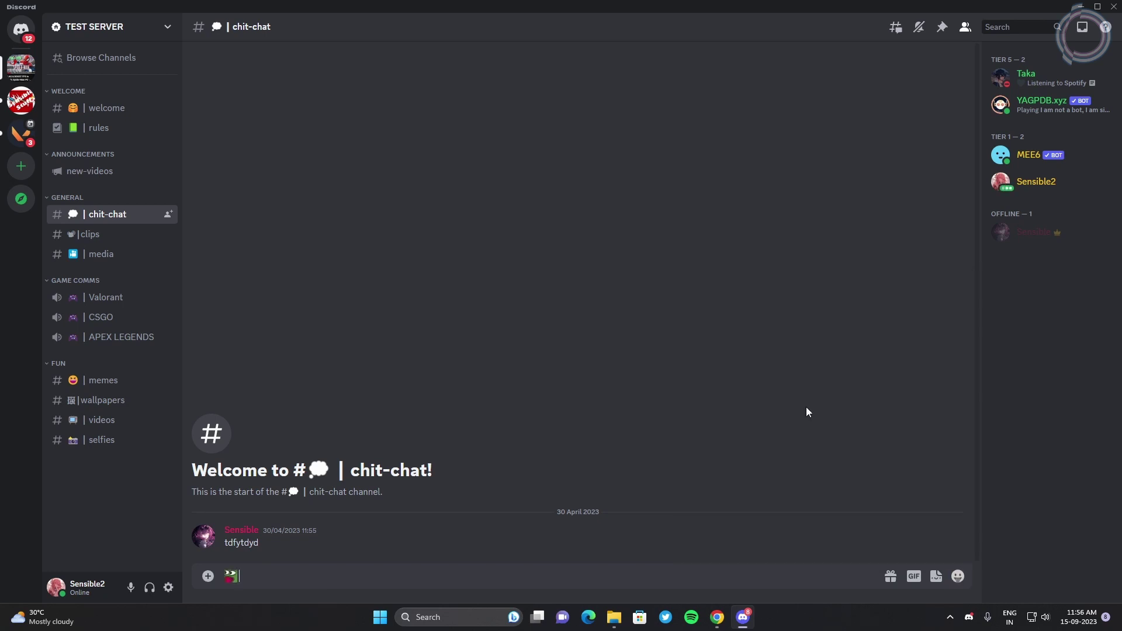
key(Return)
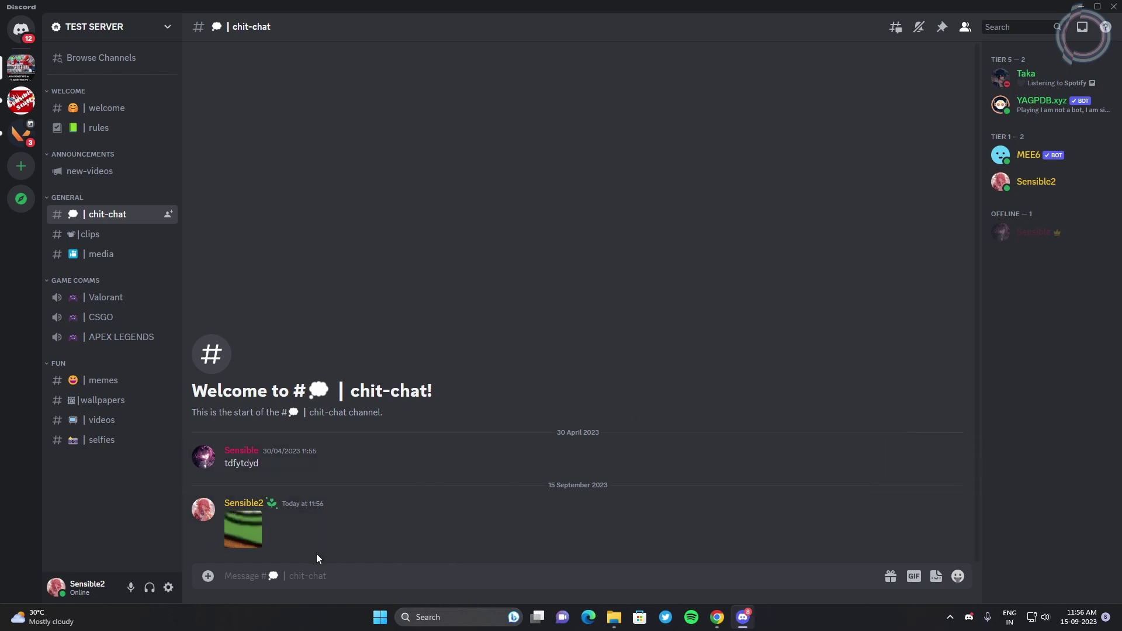
click(263, 542)
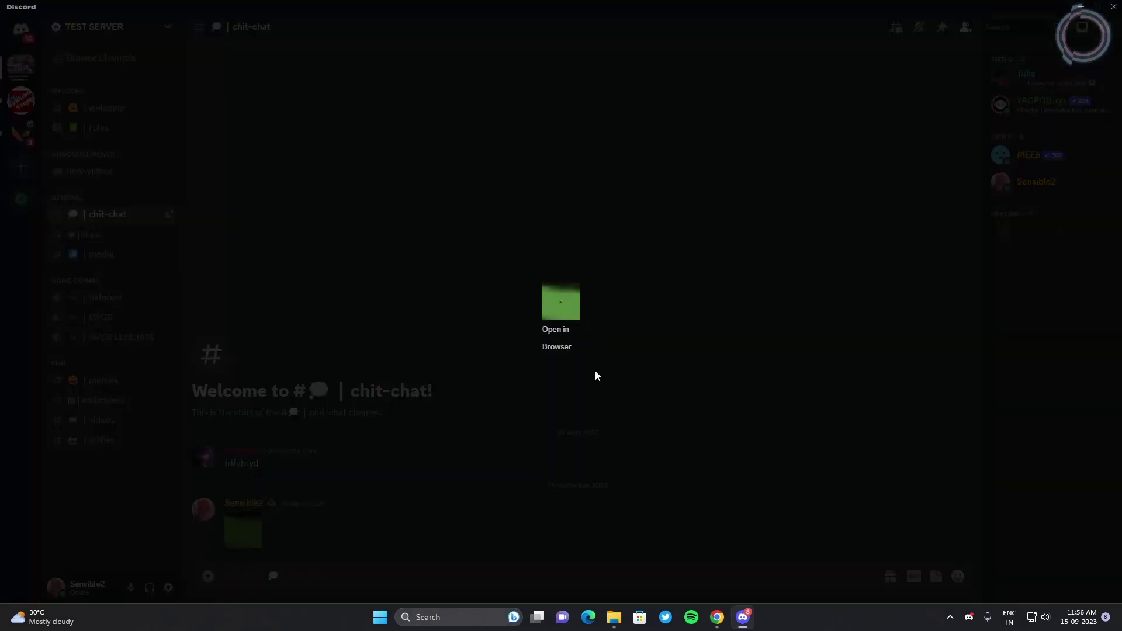
click(643, 452)
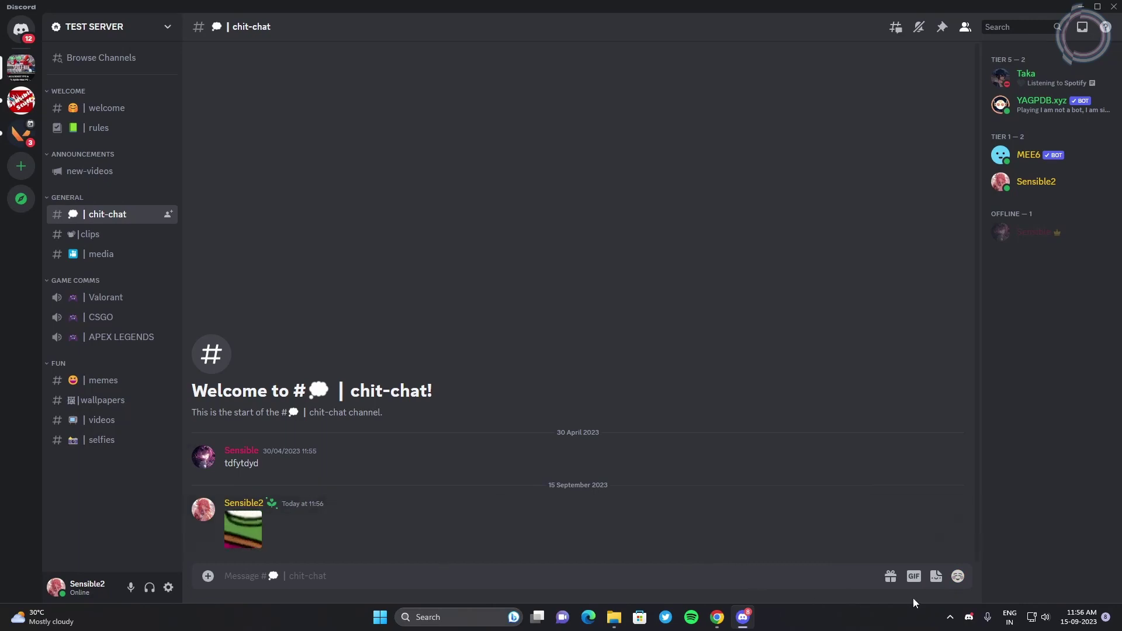
Step: Post the stuFFed jamming emoji, then browse the VALORANT server's emojis and close the picker
click(957, 577)
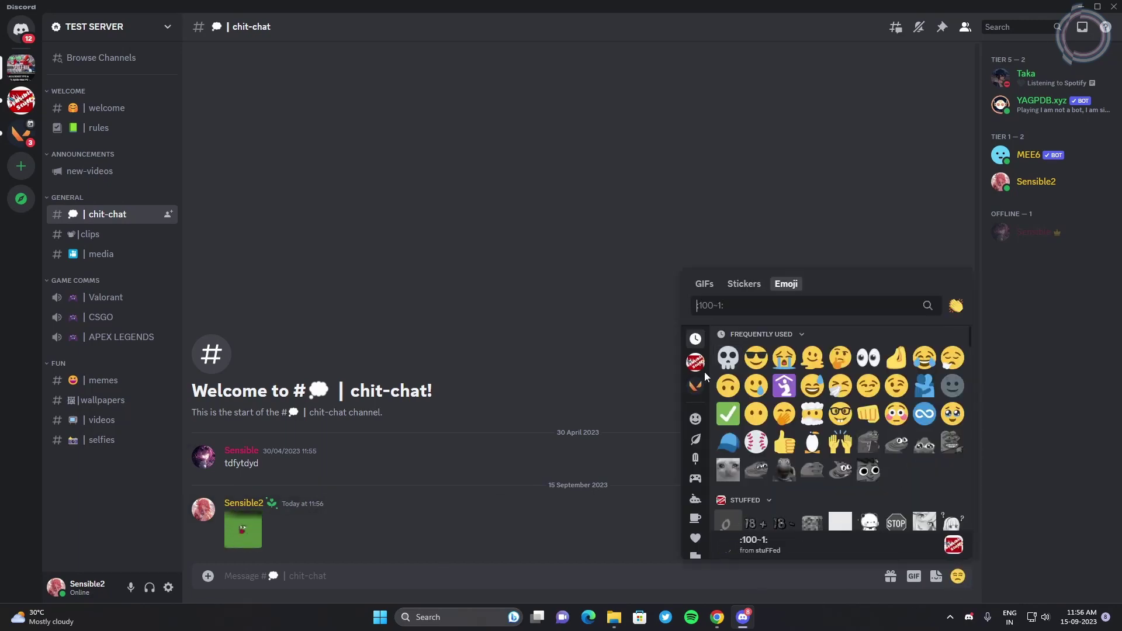
click(699, 372)
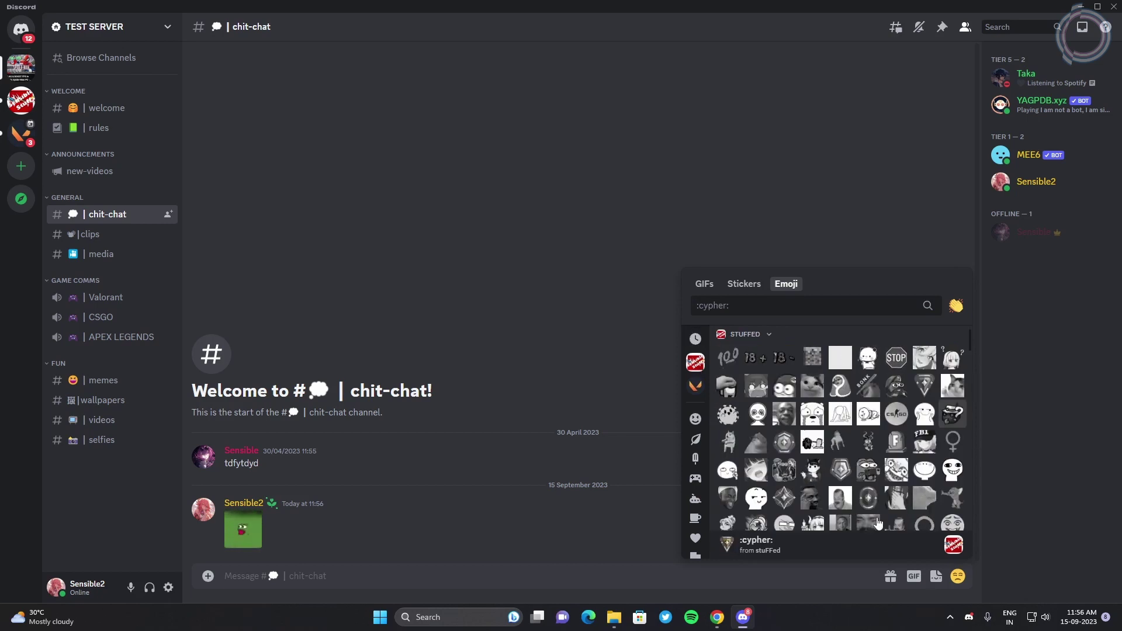
click(921, 499)
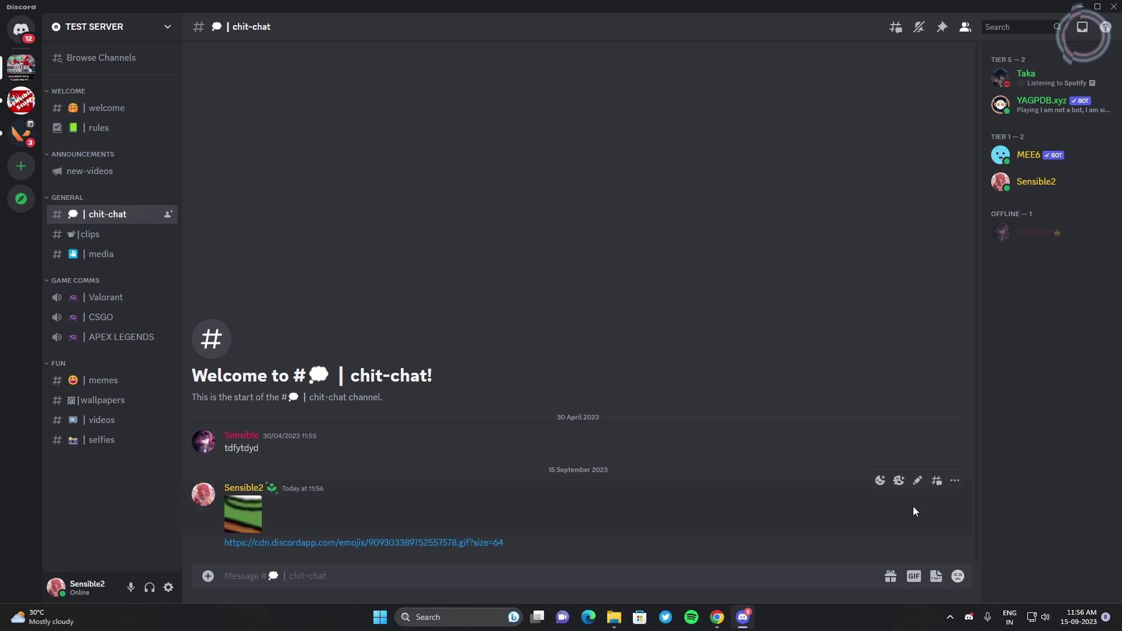
click(958, 576)
click(697, 389)
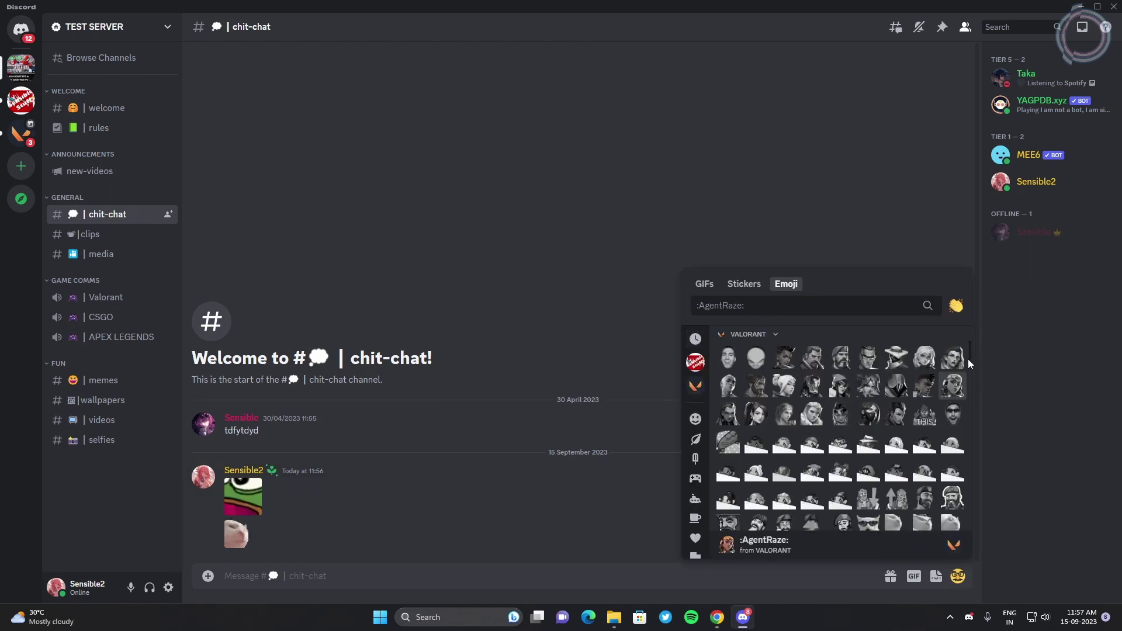
scroll(968, 362, down, 2)
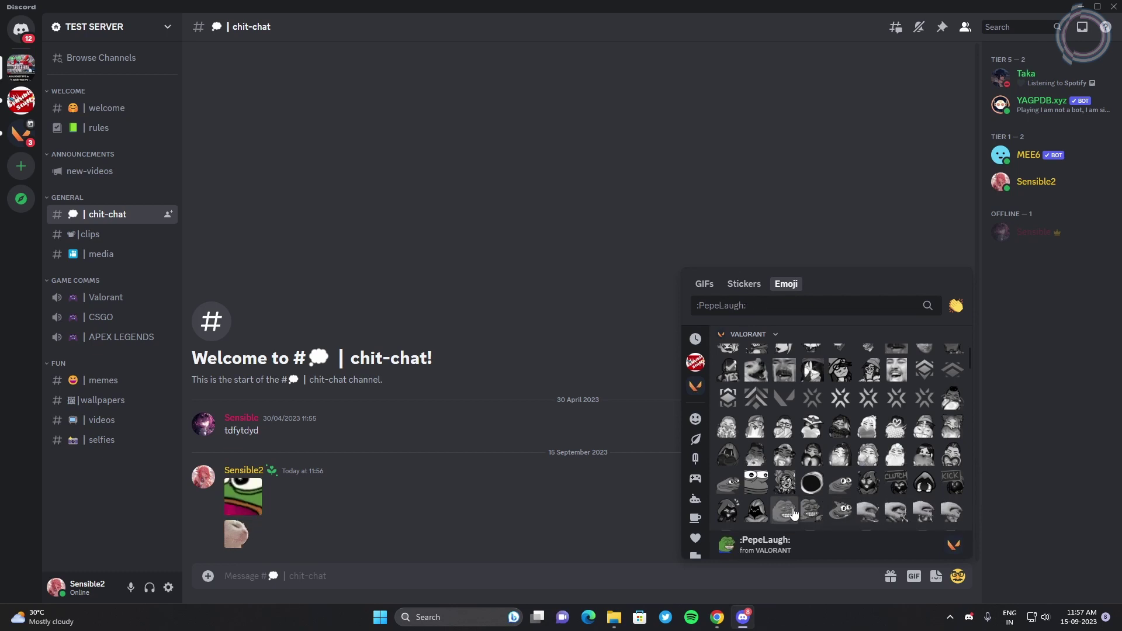
key(Escape)
Step: Send the SprayThisIsFine emoji in a friend's direct message, then open User Settings to BetterDiscord Themes
click(21, 28)
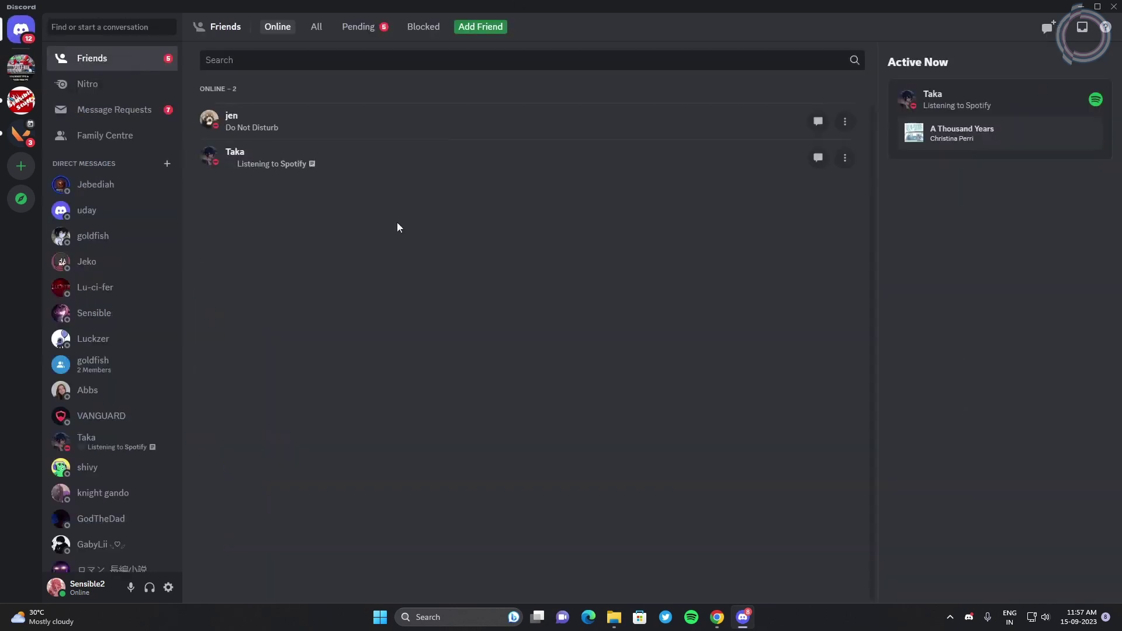
click(109, 311)
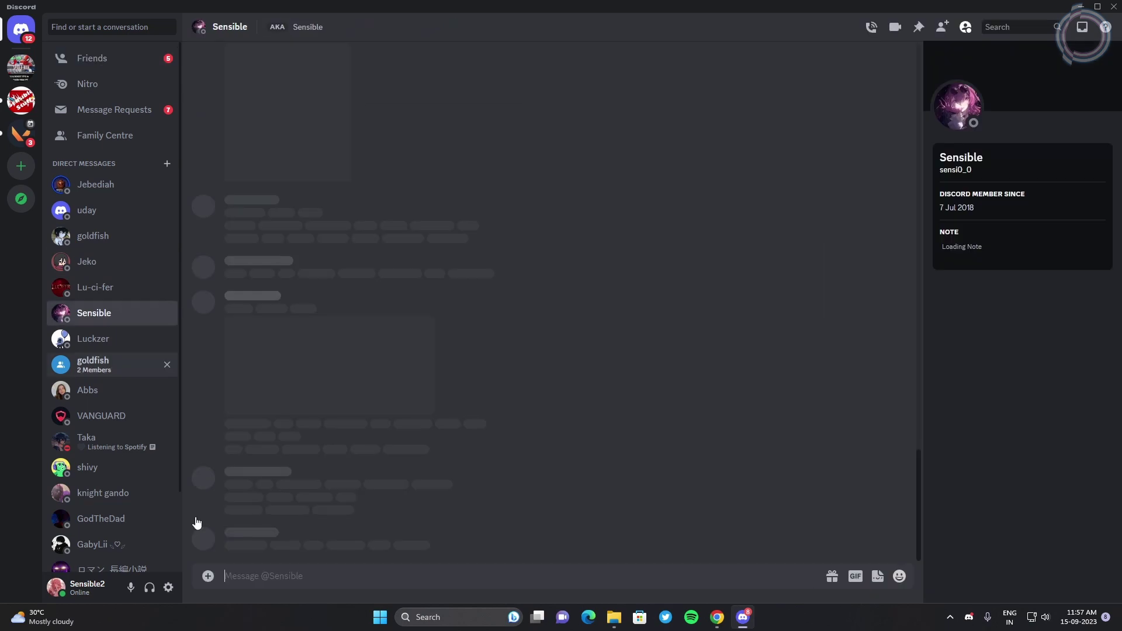
click(896, 584)
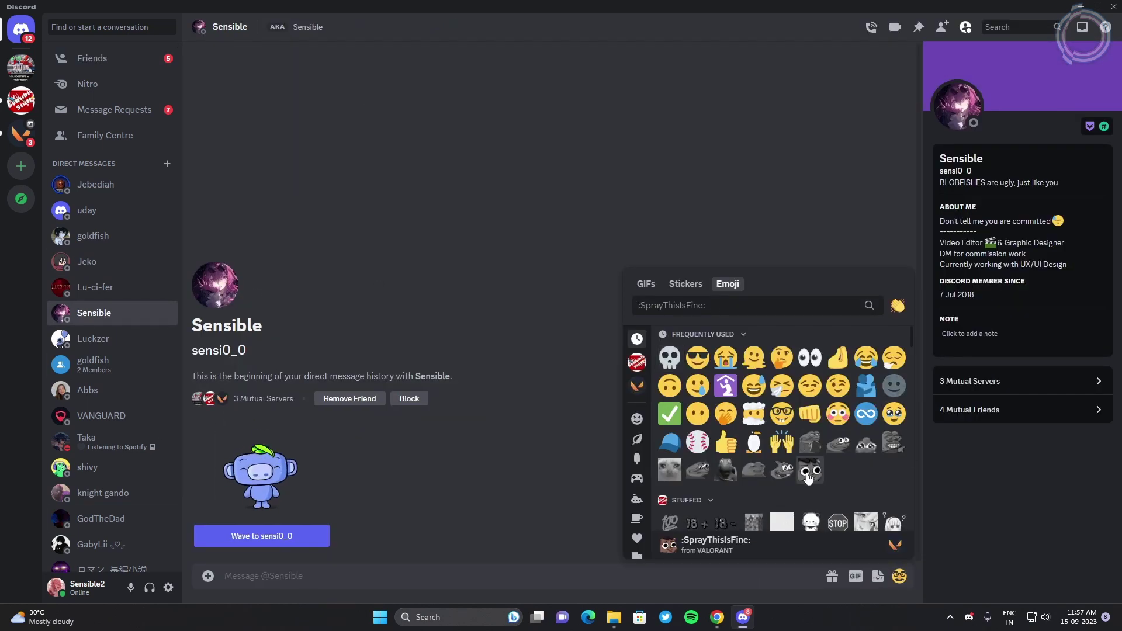
click(806, 474)
key(Return)
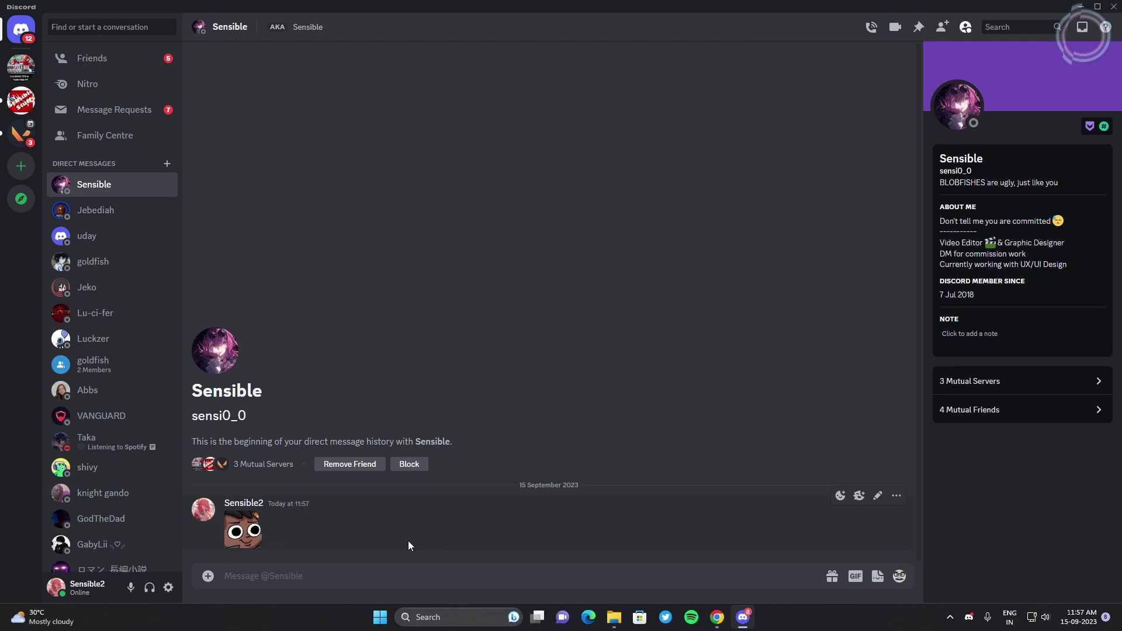
click(167, 588)
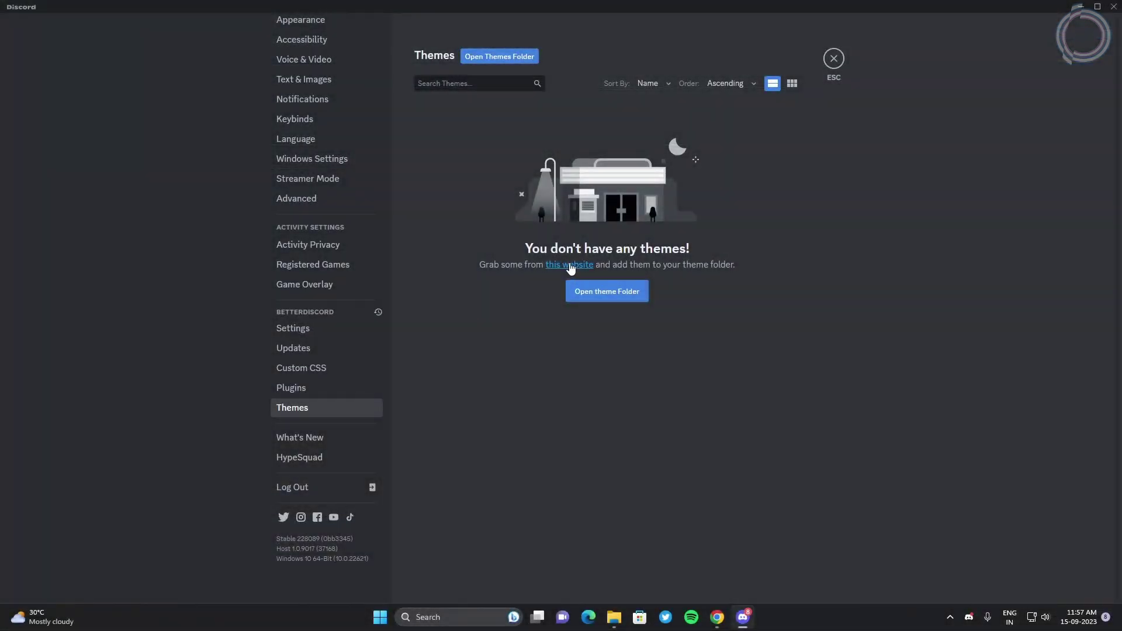
Step: Open the online BetterDiscord themes catalogue, find the LilyPichu card and download lilypichu.theme.css
click(570, 267)
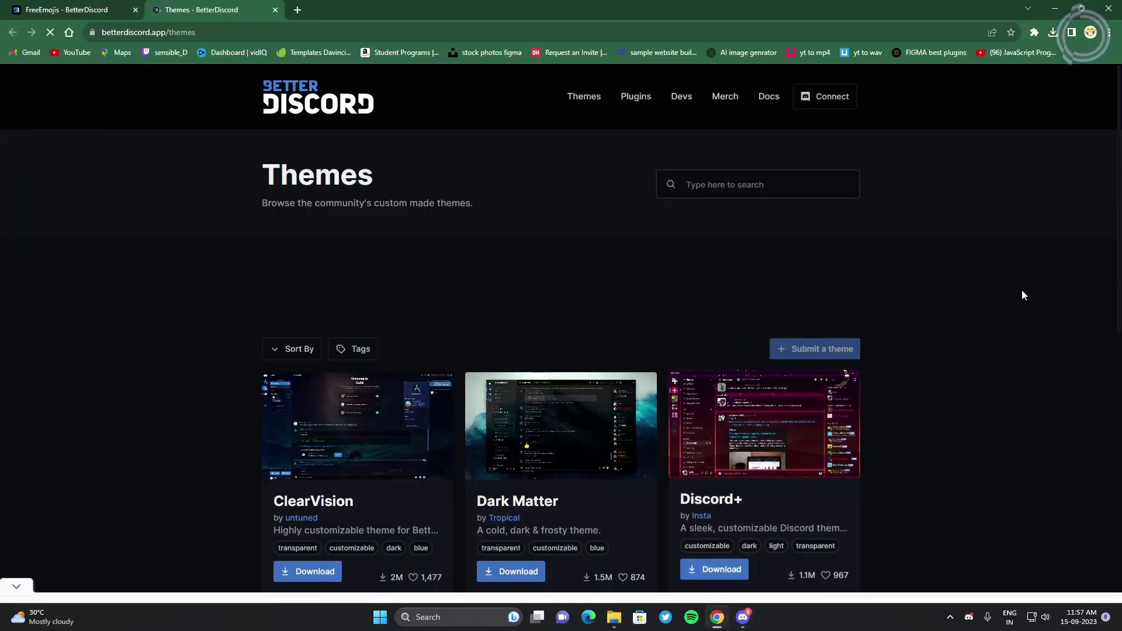
scroll(1052, 292, down, 9)
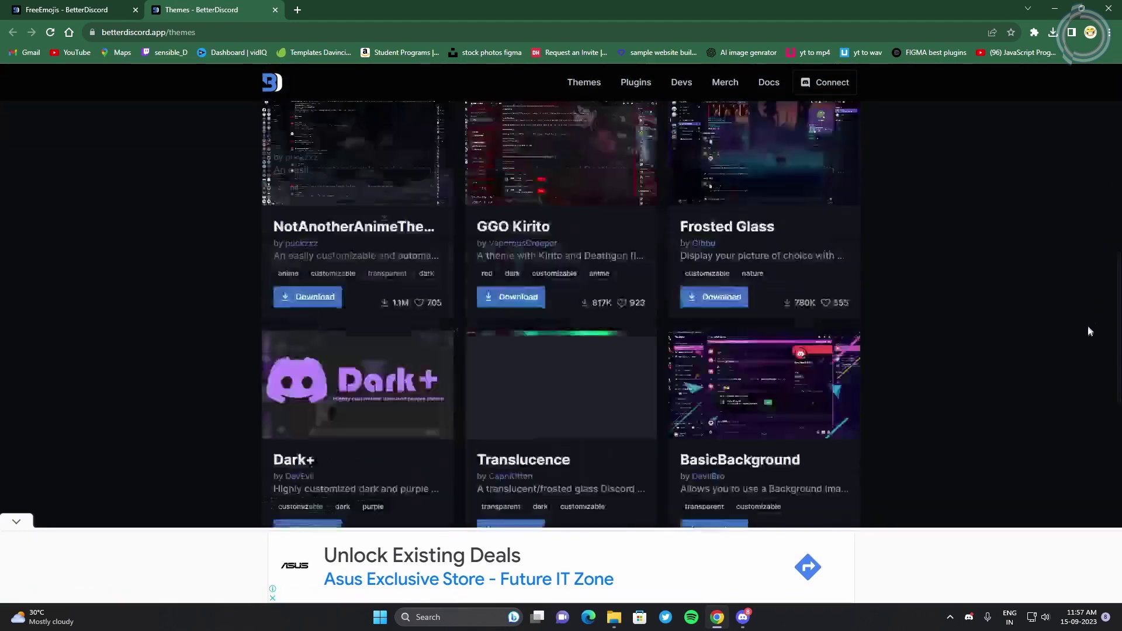
scroll(1088, 331, down, 6)
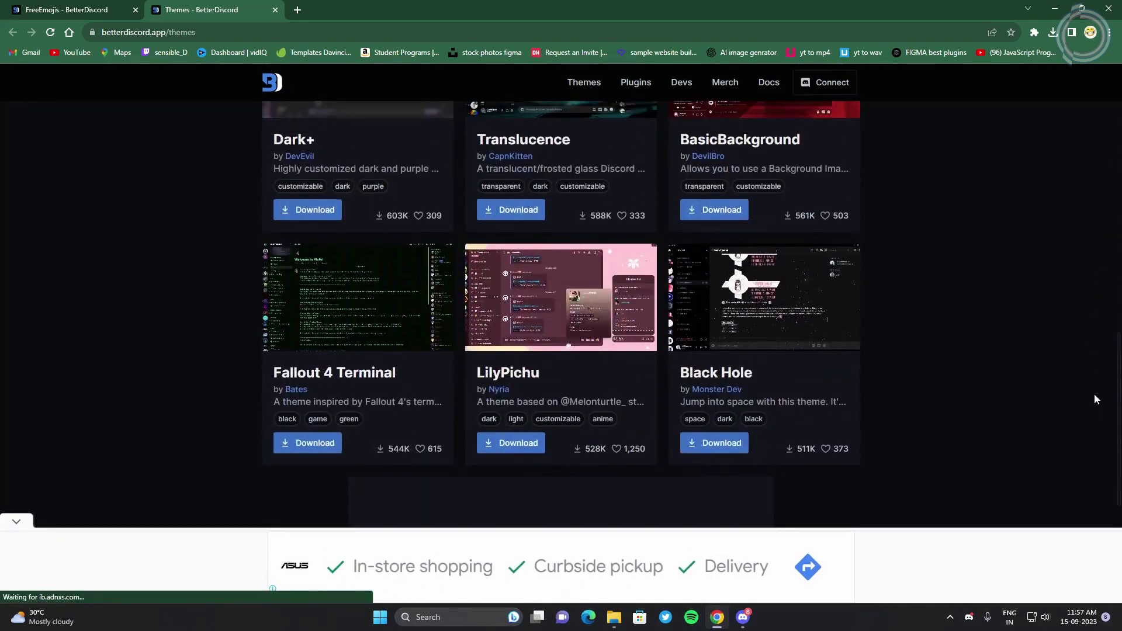
scroll(1094, 399, up, 11)
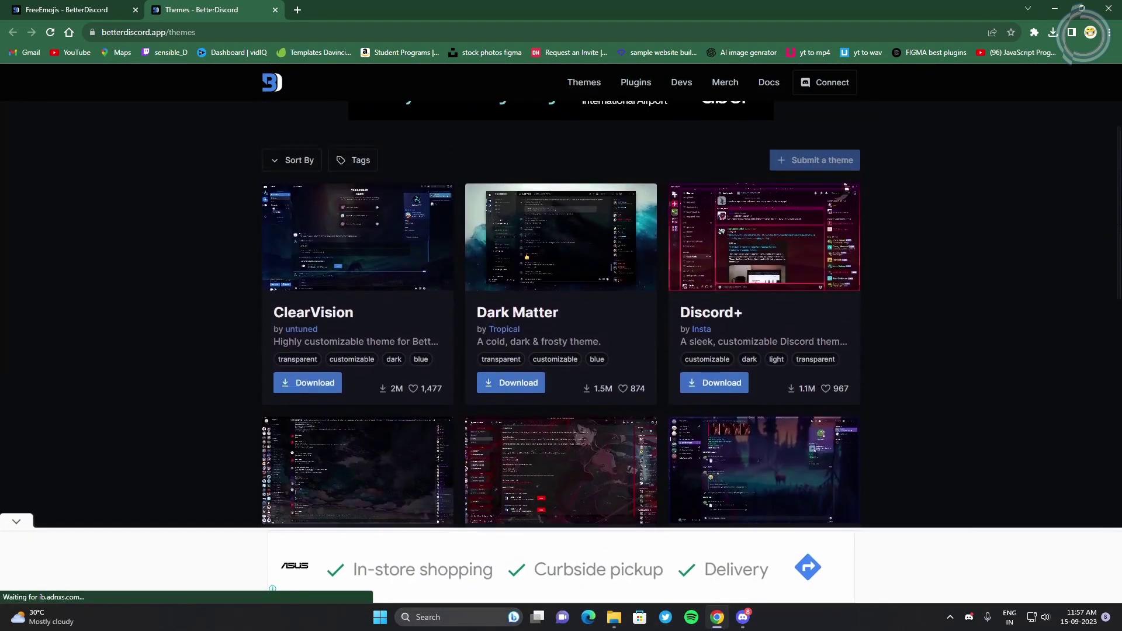
scroll(1116, 227, down, 3)
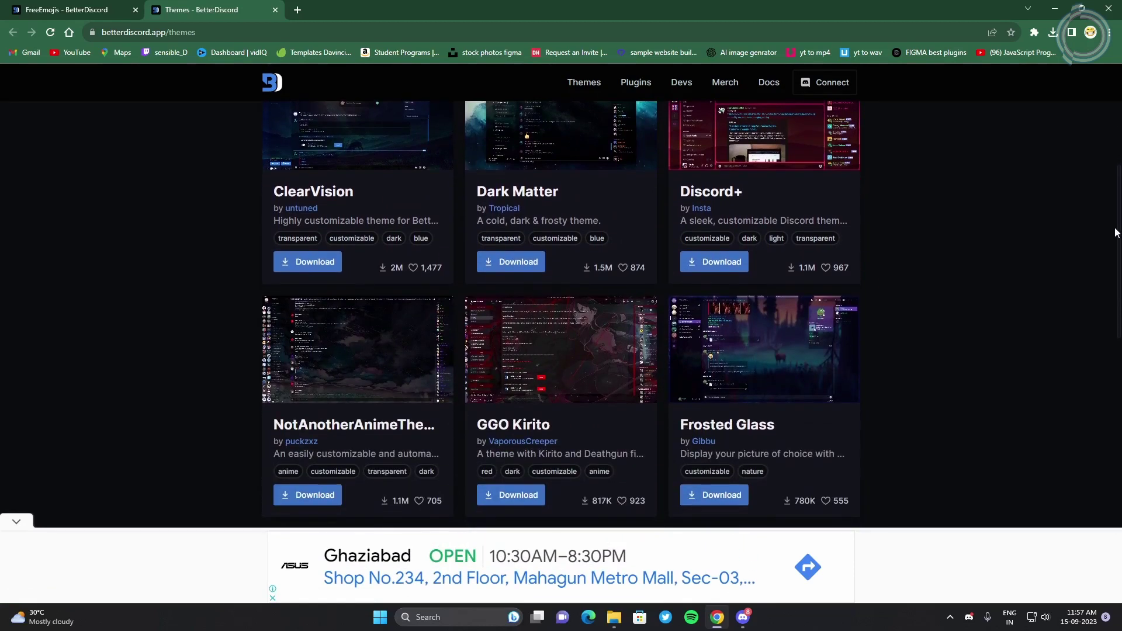
scroll(1098, 304, down, 8)
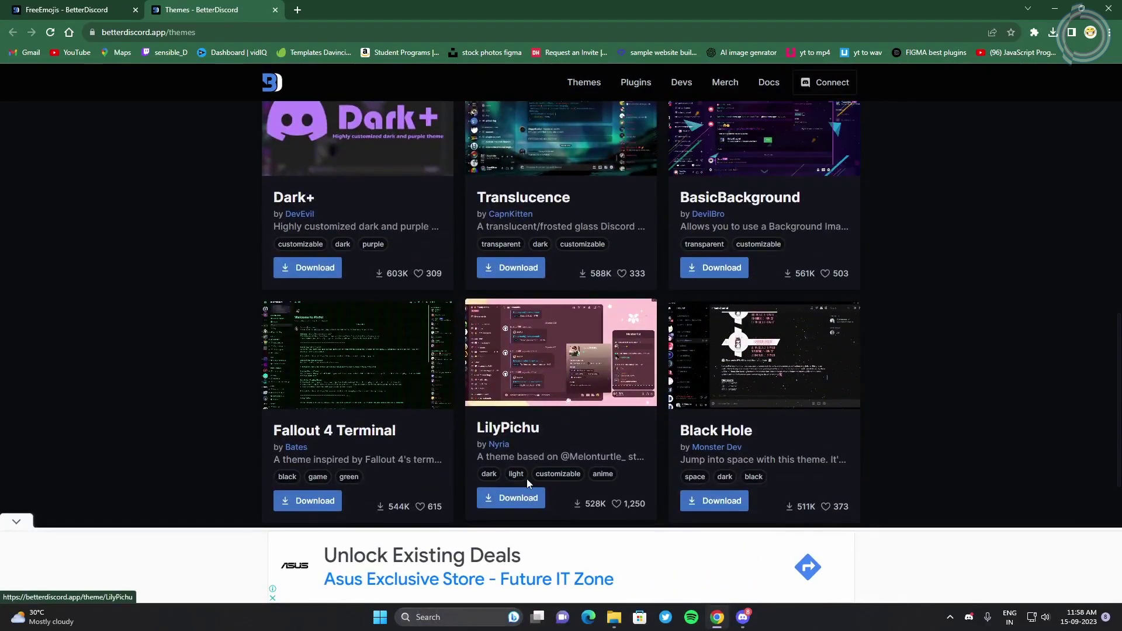
click(510, 504)
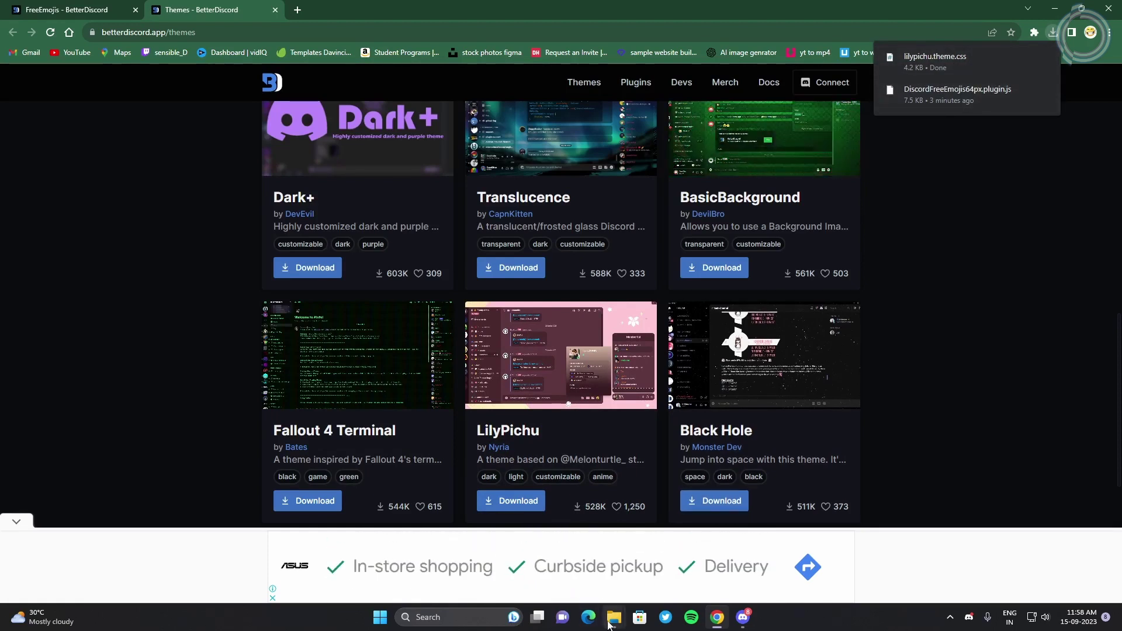
Step: Open the BetterDiscord themes folder in File Explorer
mouse_move(610, 624)
click(710, 558)
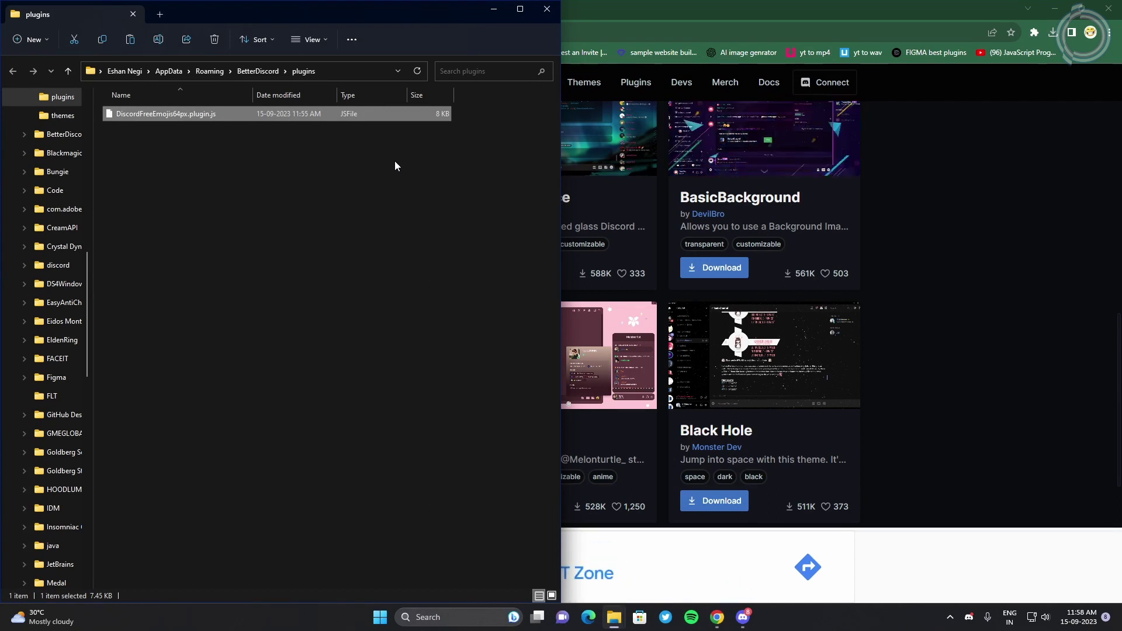
click(63, 116)
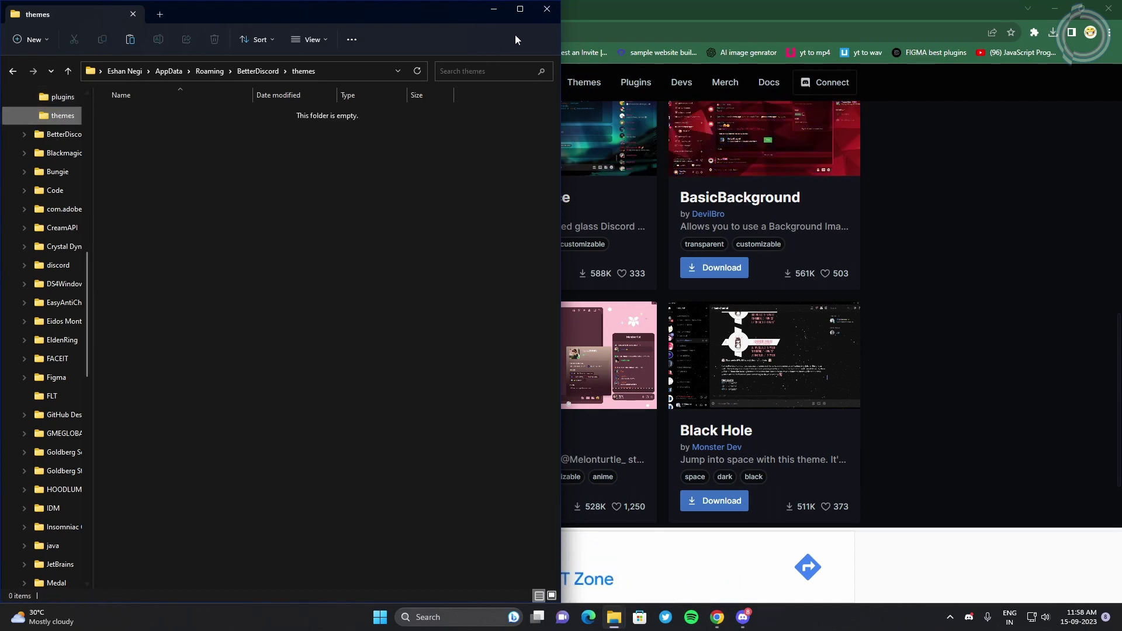
click(536, 16)
click(739, 621)
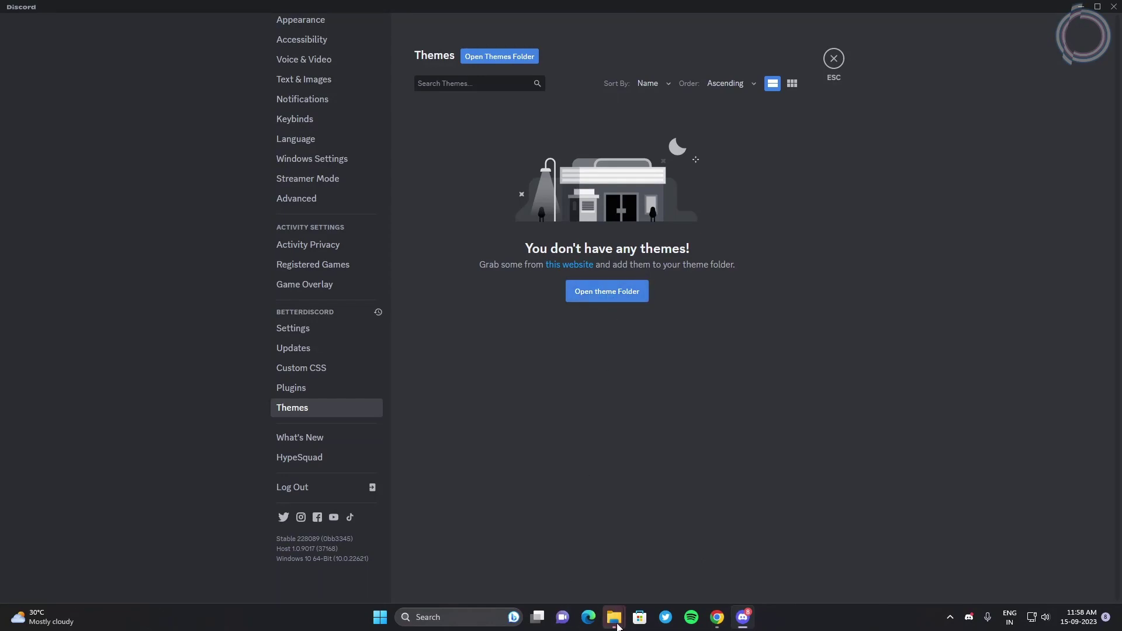
mouse_move(617, 627)
click(652, 556)
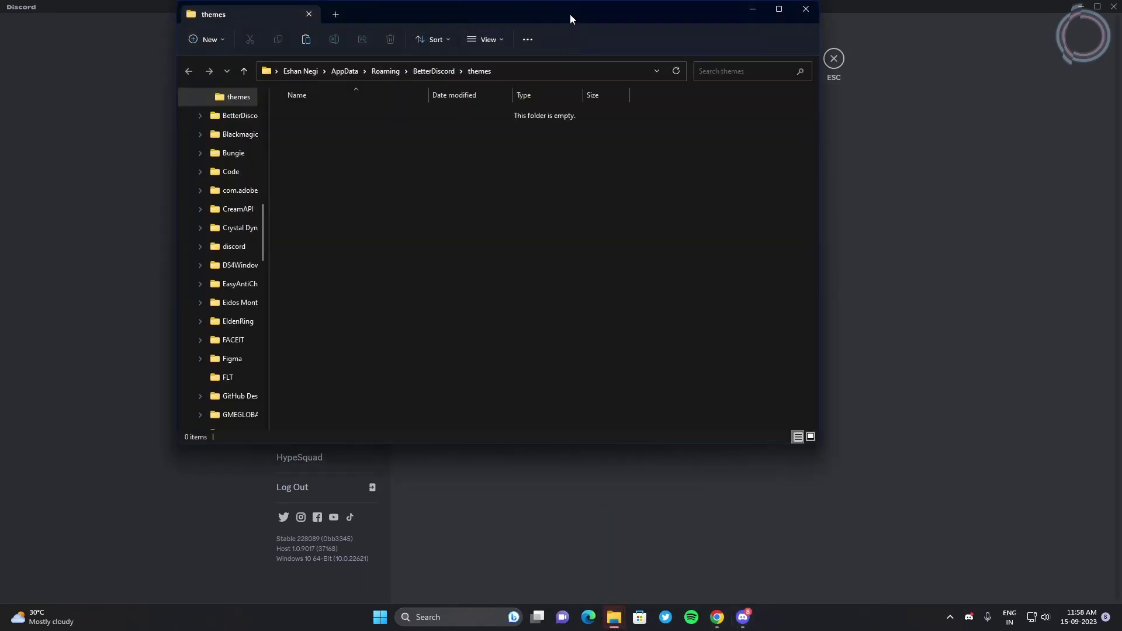
Step: Snap the themes folder beside Downloads and move lilypichu.theme into it
drag(570, 14, 0, 64)
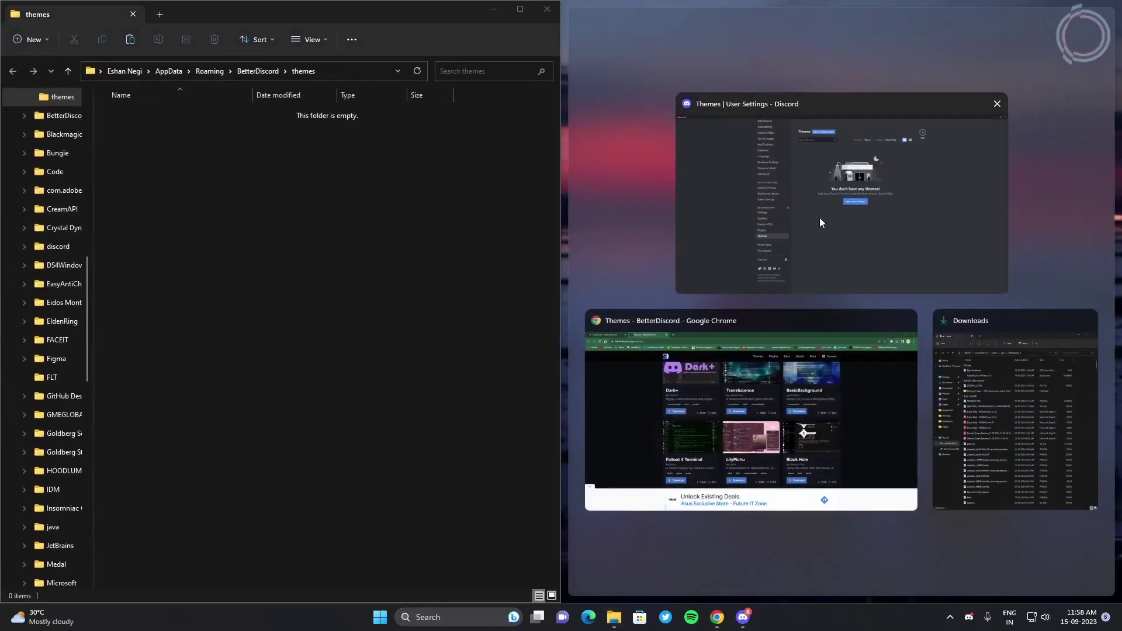
click(941, 349)
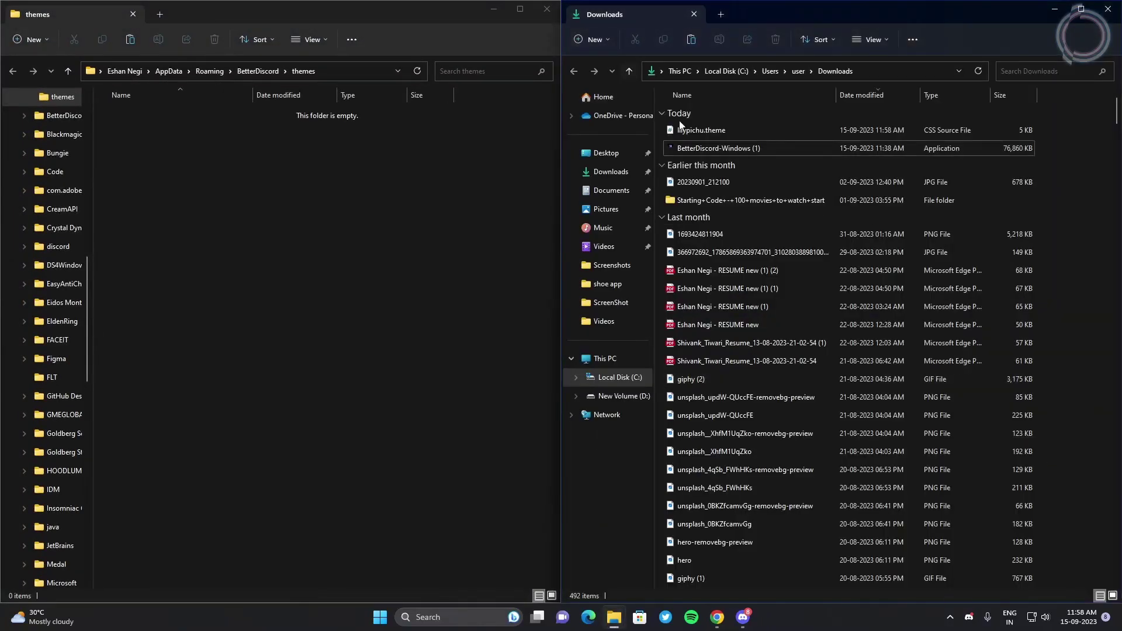
click(696, 131)
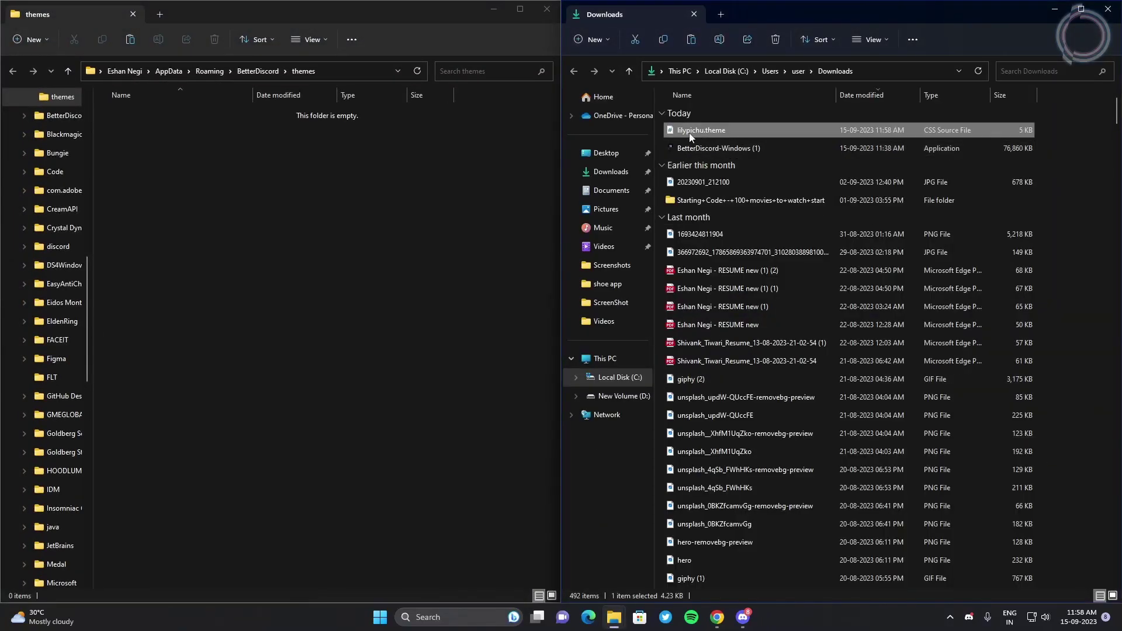
drag(690, 130, 380, 338)
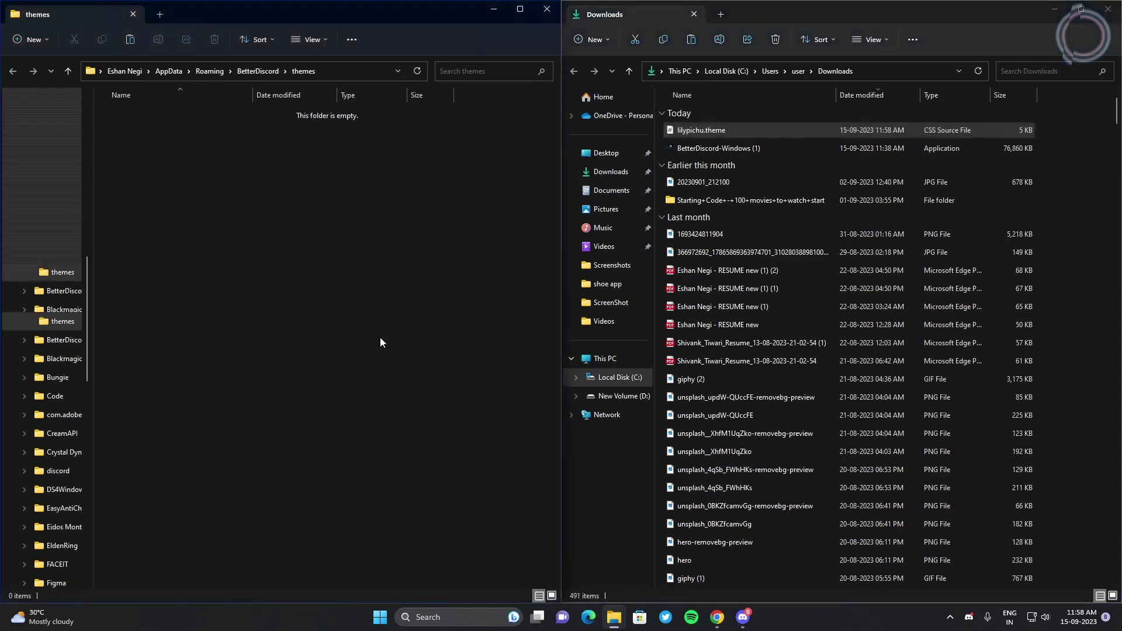
click(742, 618)
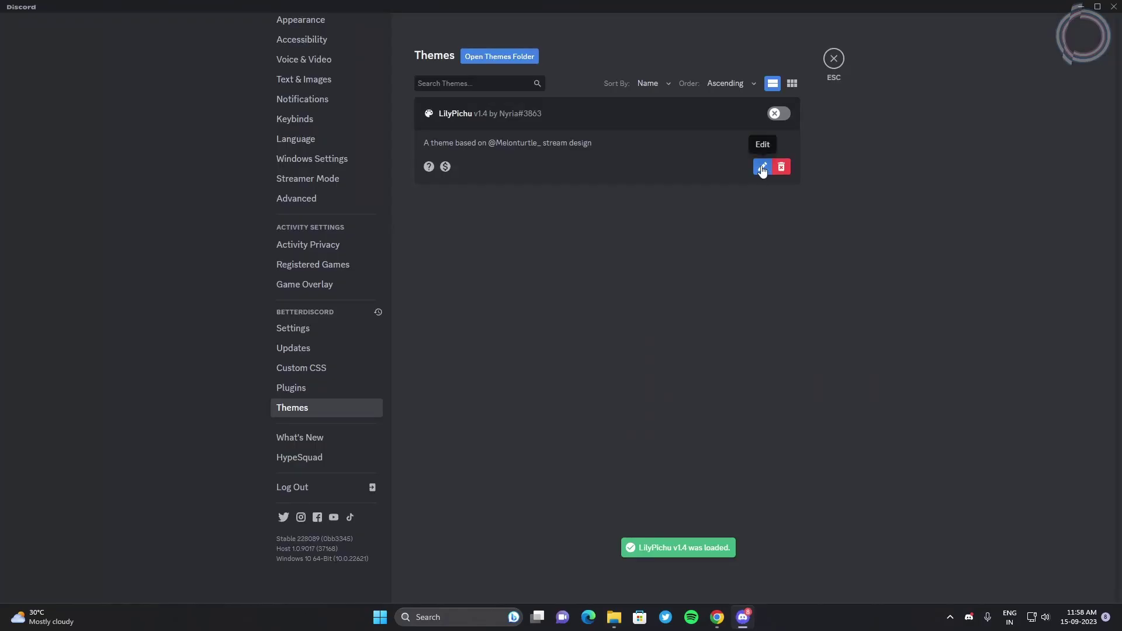
Step: Toggle the LilyPichu theme on and close Settings to see the pink conversation
click(780, 114)
click(825, 72)
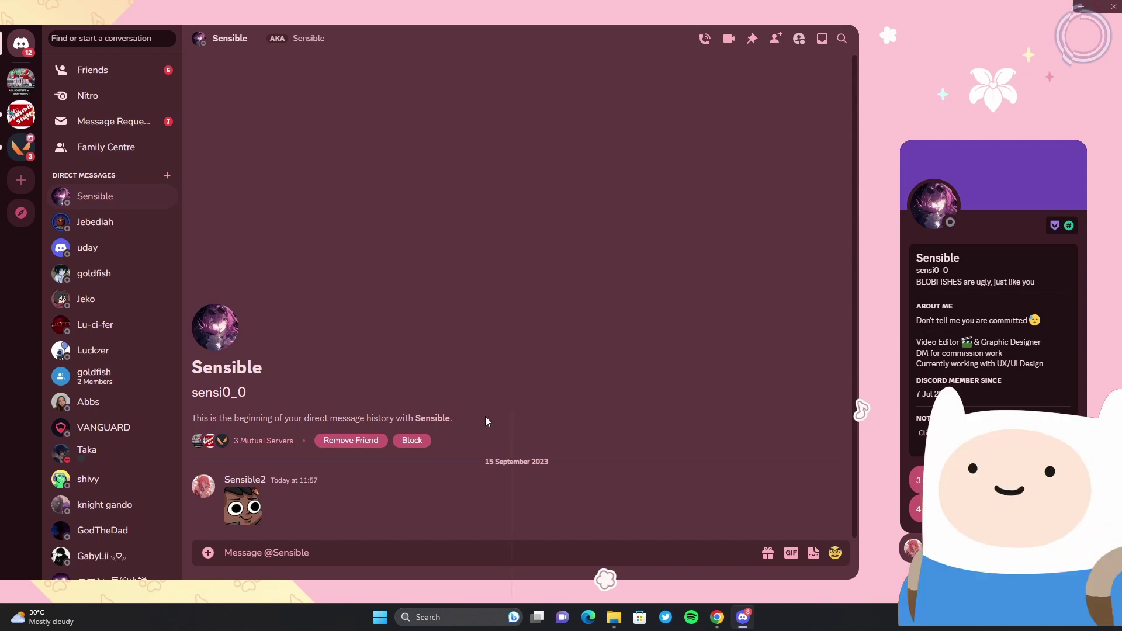
Step: Download the Dark Matter theme from the BetterDiscord themes page
click(717, 617)
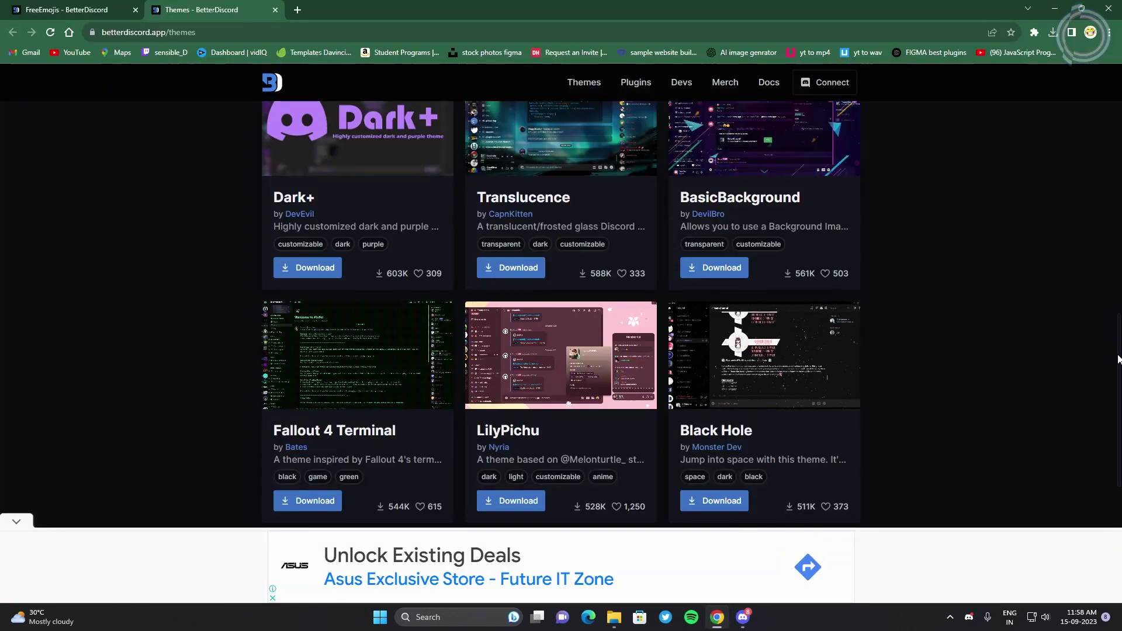
scroll(1094, 476, down, 5)
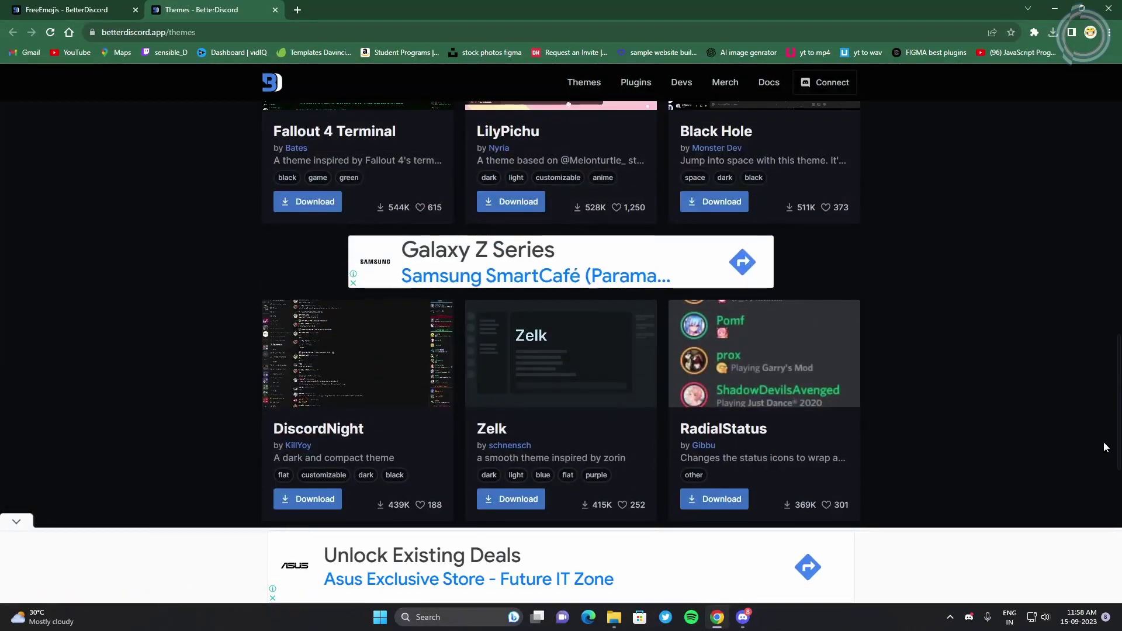
drag(1117, 447, 1119, 214)
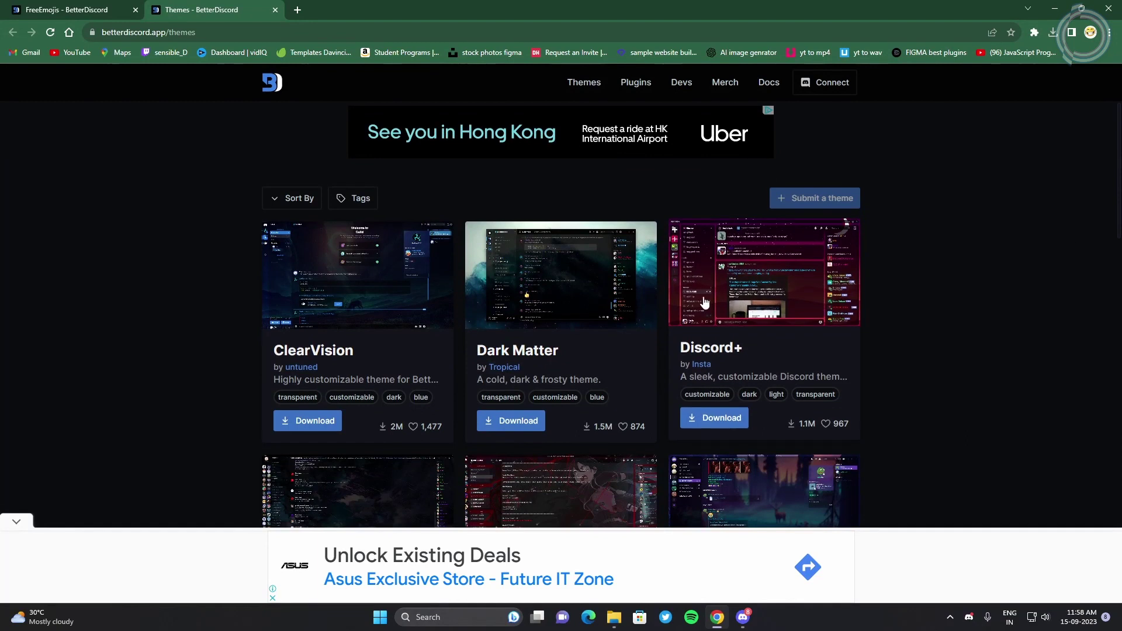
click(508, 418)
Step: Move DarkMatter.theme from Downloads into the BetterDiscord themes folder
mouse_move(614, 617)
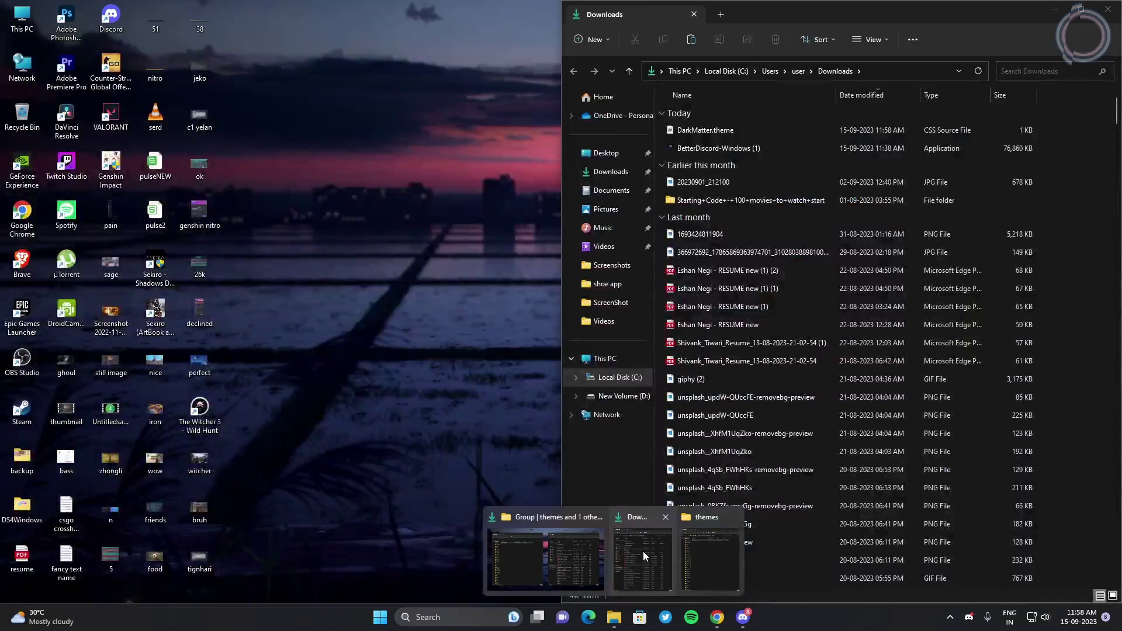
click(642, 552)
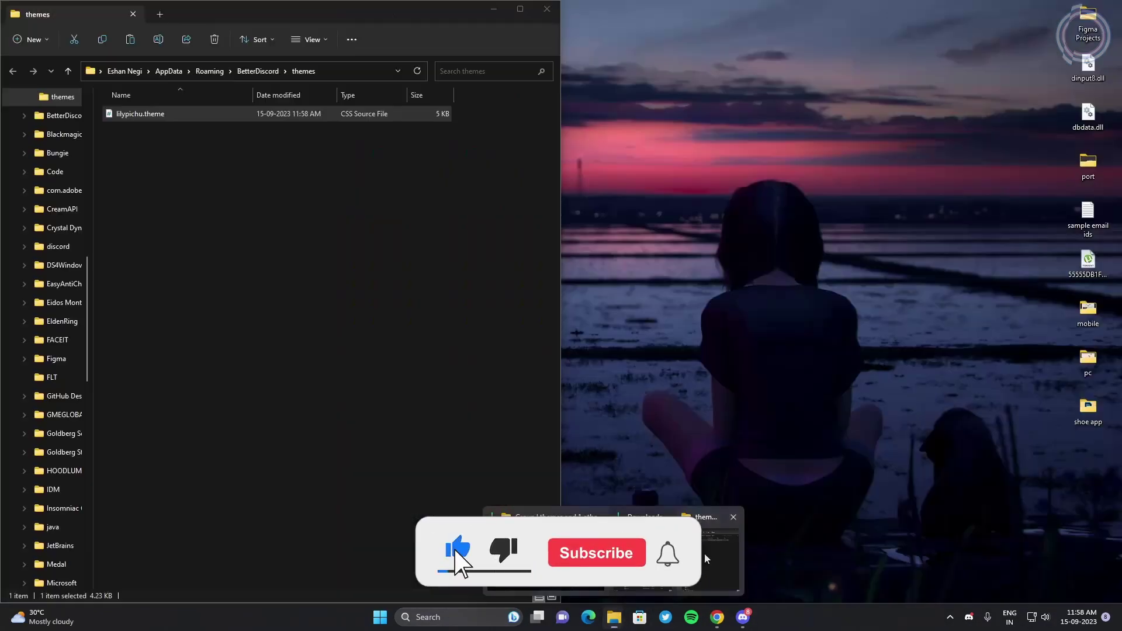
click(526, 552)
drag(704, 130, 313, 238)
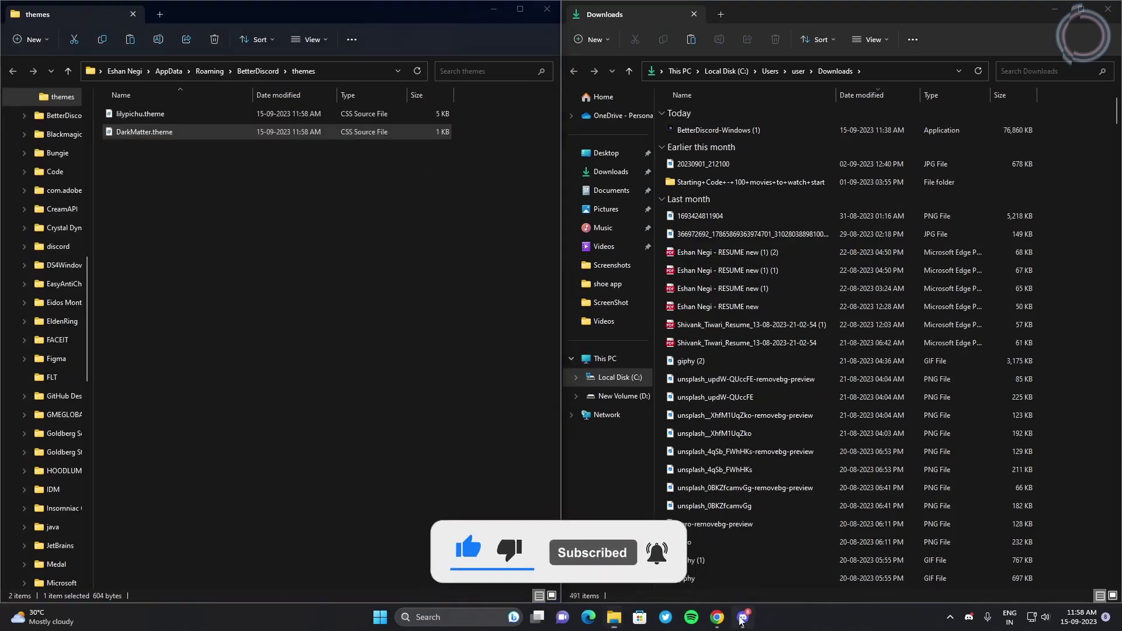
Step: In BetterDiscord Themes settings, switch LilyPichu off and Dark Matter on, then close Settings
key(alt+Tab)
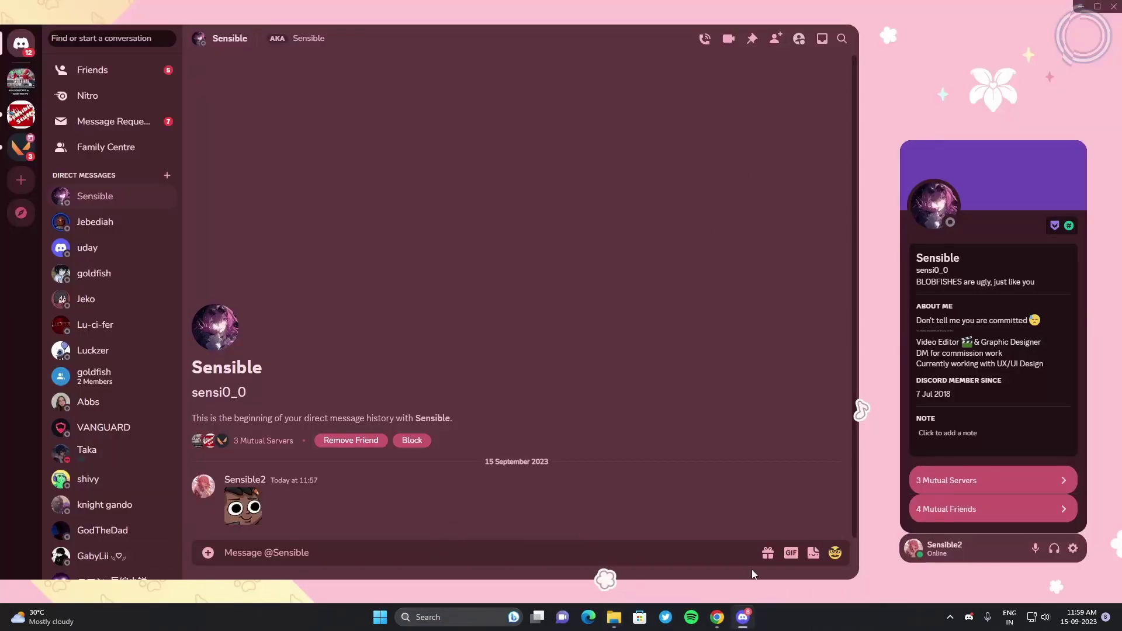
scroll(183, 464, down, 2)
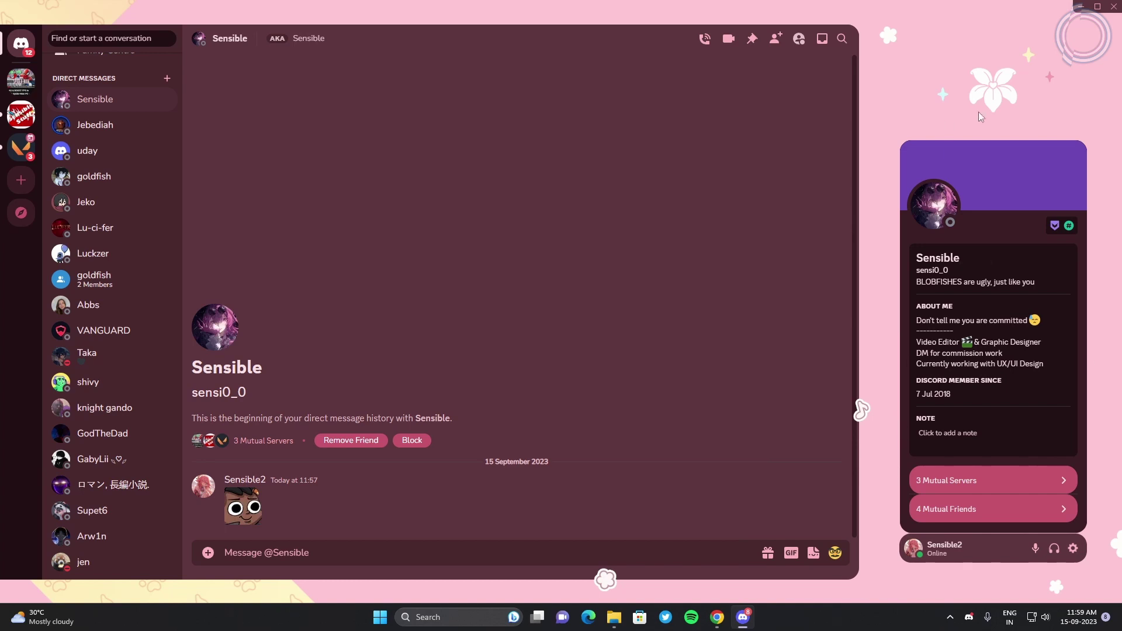
click(1073, 549)
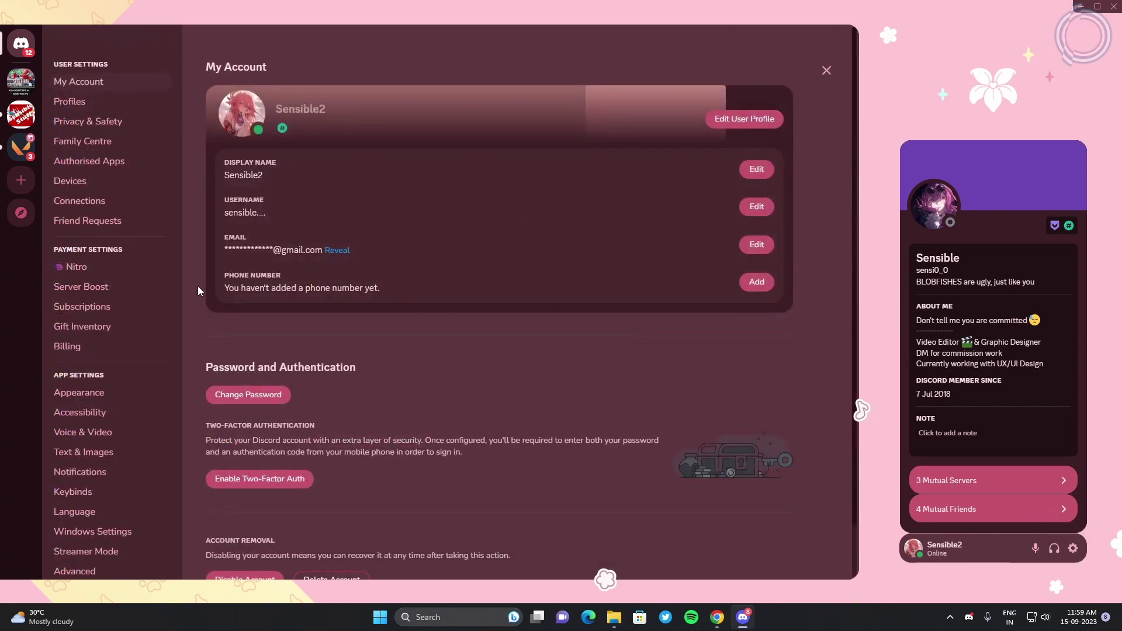
drag(182, 237, 165, 484)
click(94, 386)
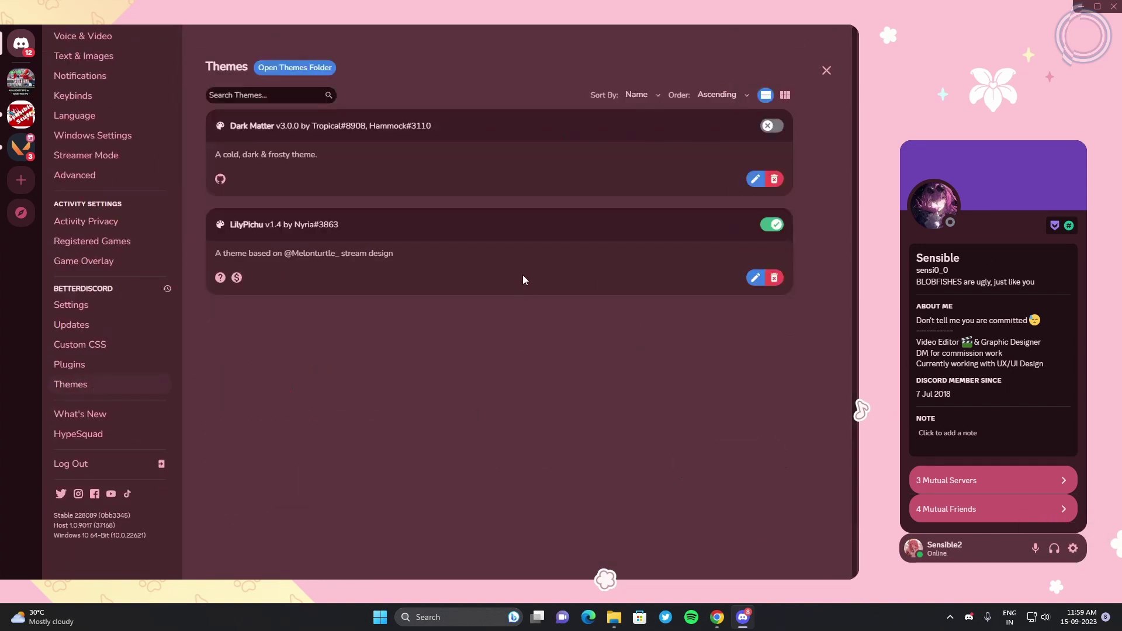
click(772, 226)
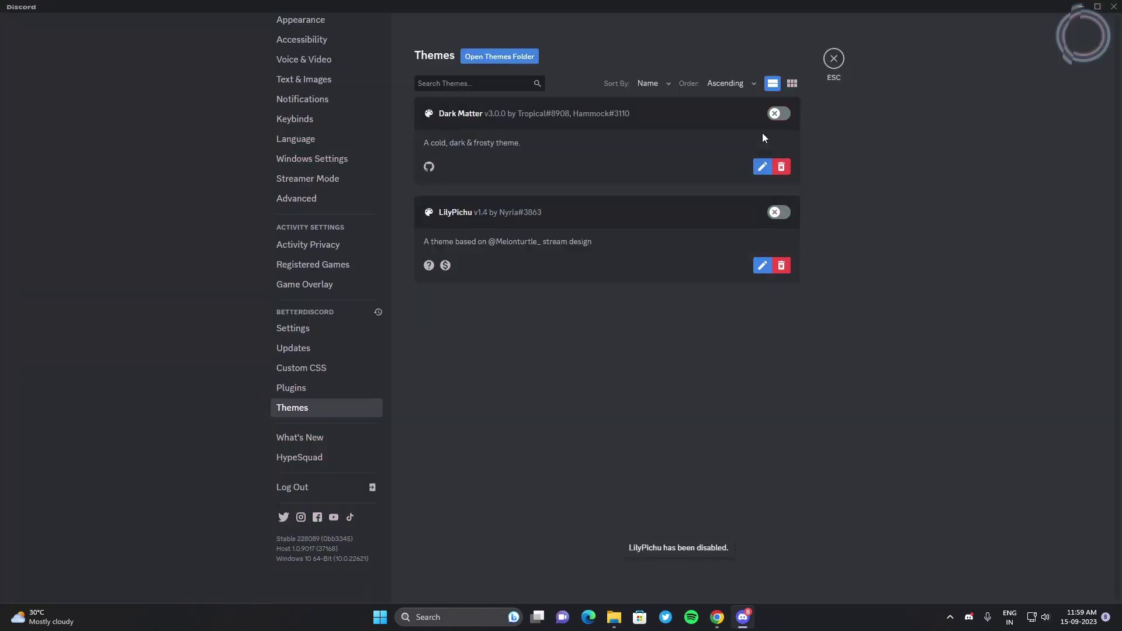
click(774, 117)
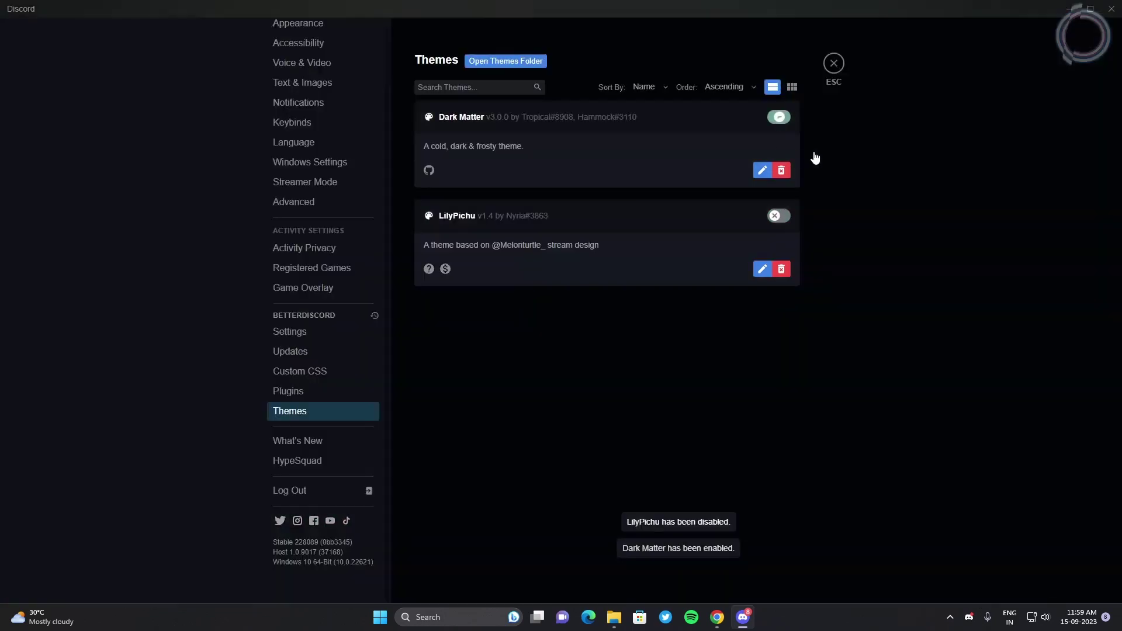
click(833, 59)
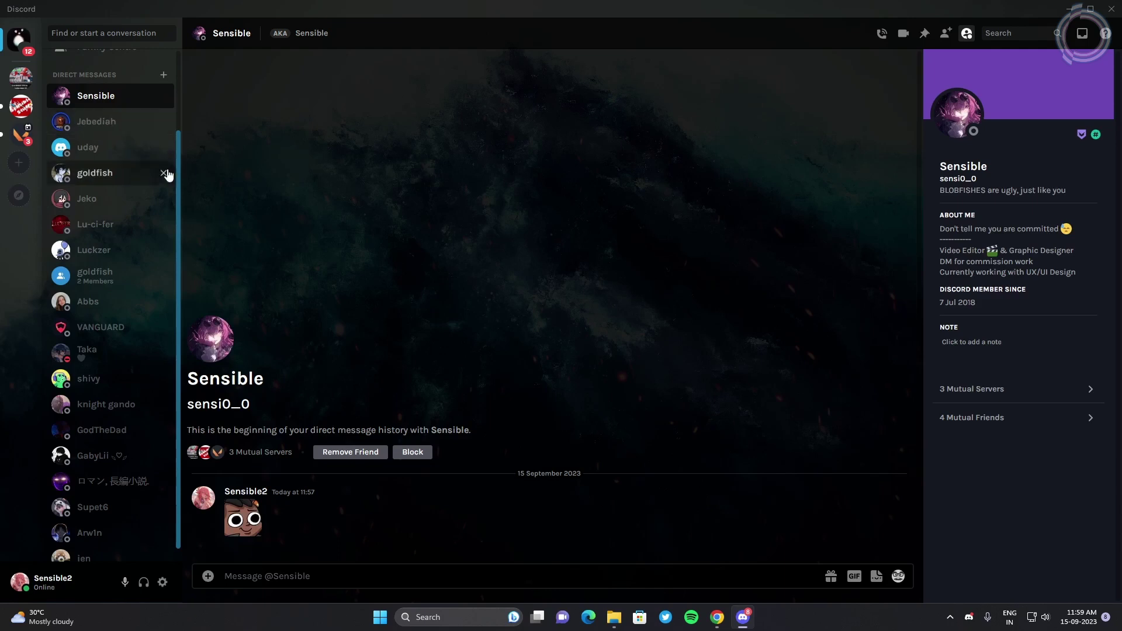
Step: Visit TEST SERVER and stuFFed, then read VALORANT's #general down to the latest messages
scroll(178, 137, up, 3)
click(21, 77)
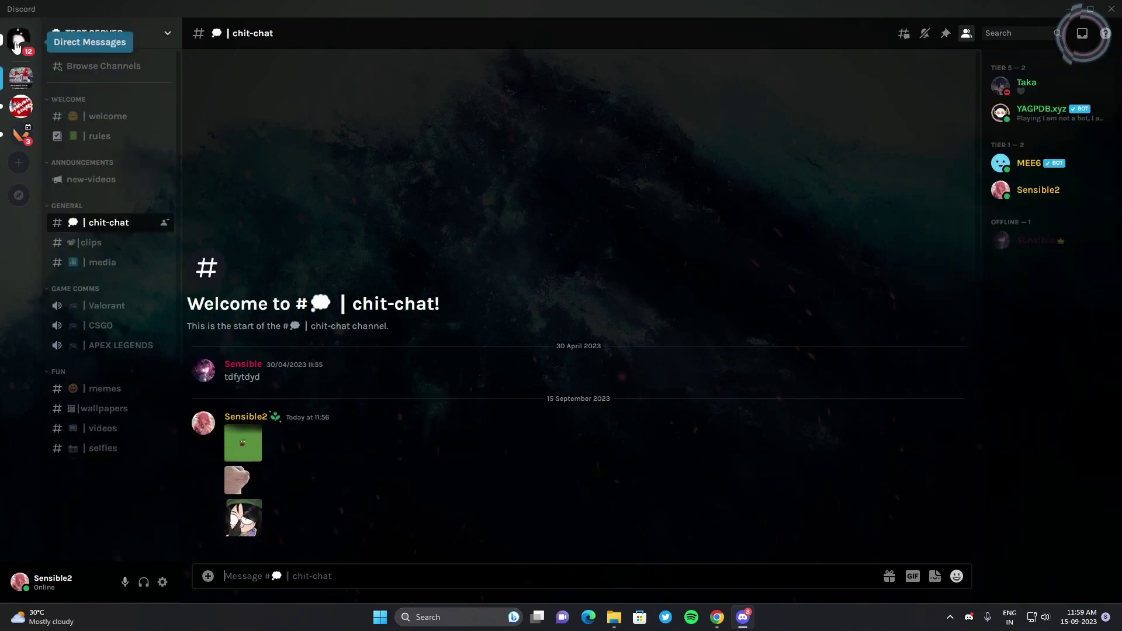
click(21, 106)
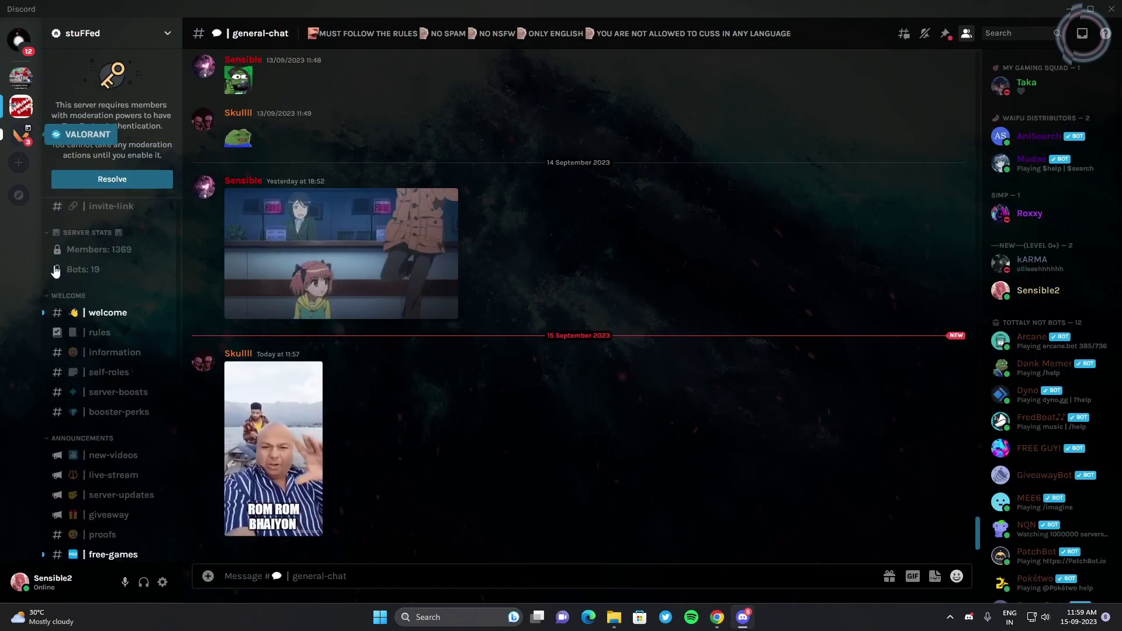
click(21, 134)
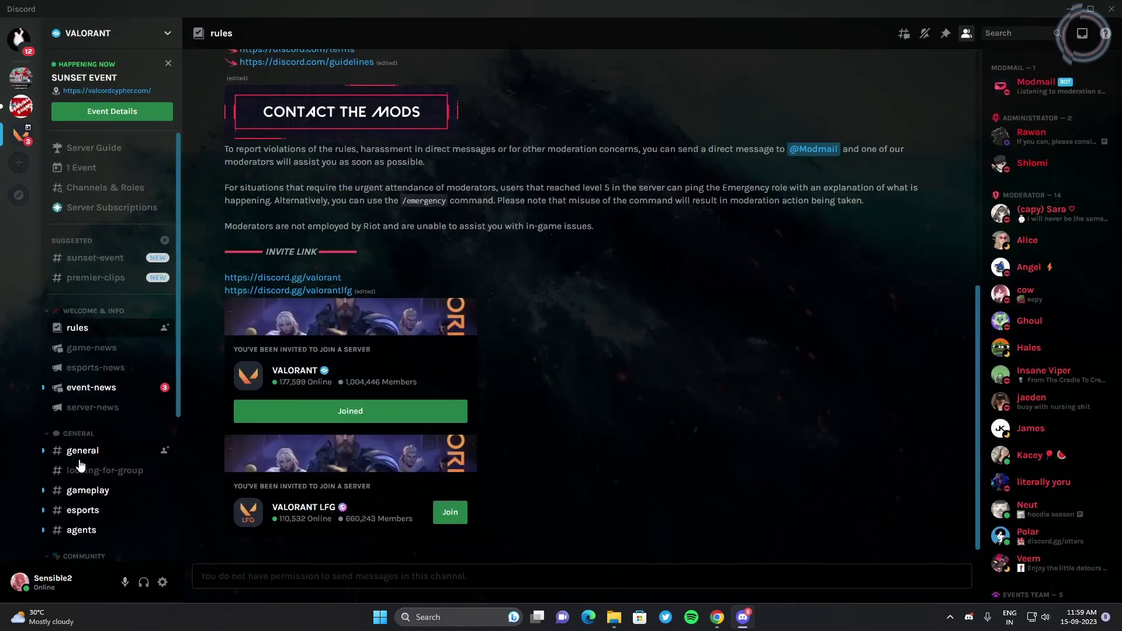
click(88, 450)
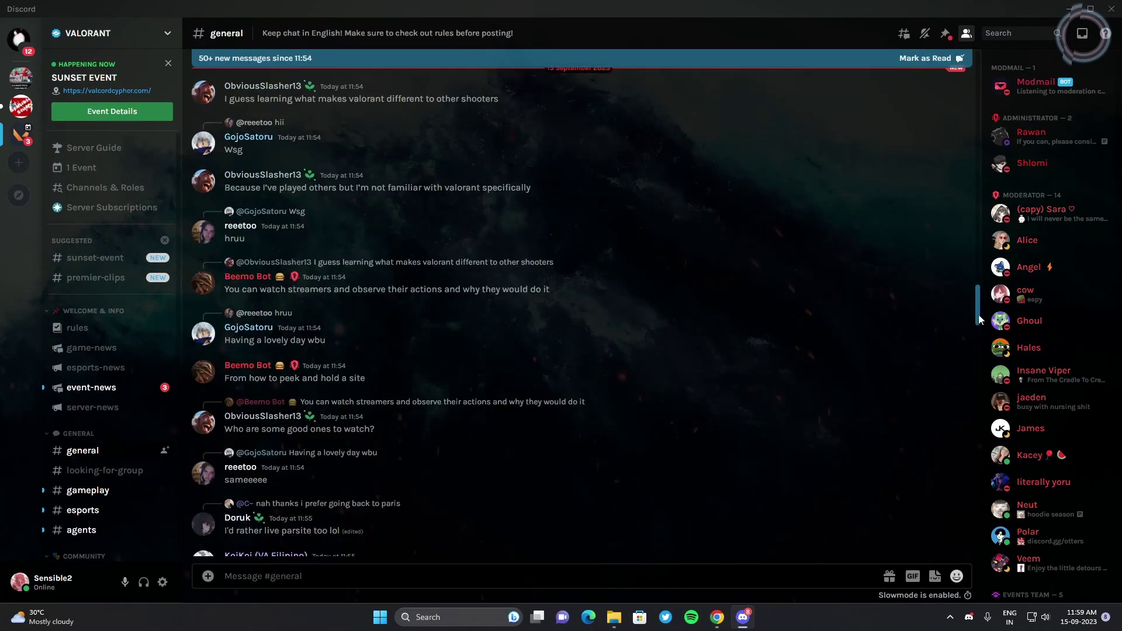
drag(980, 322, 959, 570)
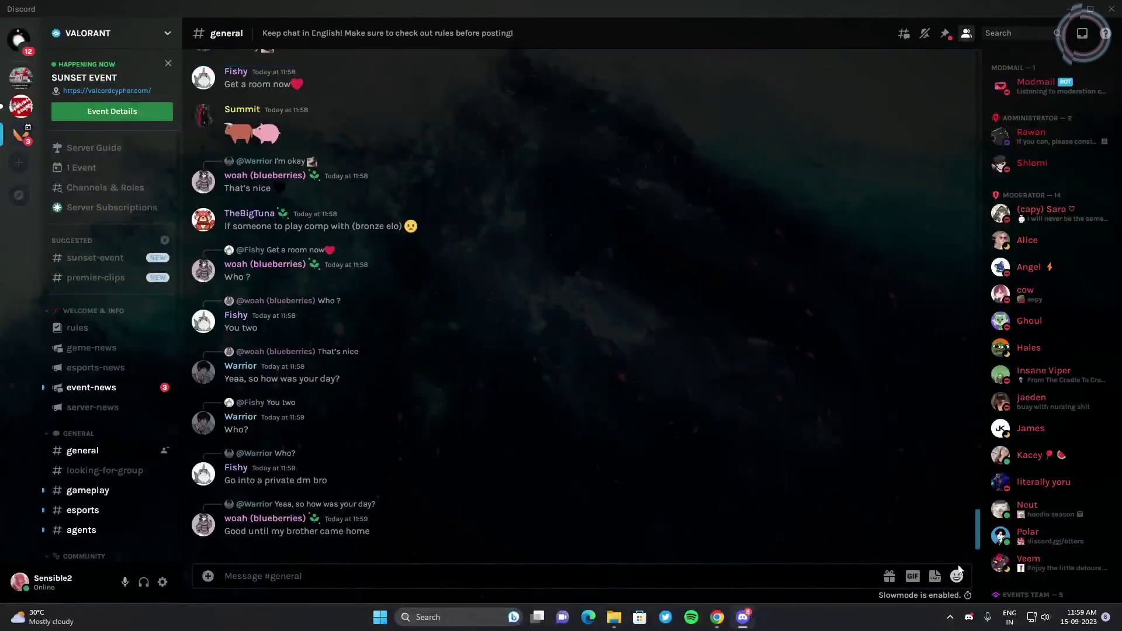
Step: Send the test messages 'kvjvj' and 'kbkbkbkb' in TEST SERVER's chit-chat channel
click(21, 89)
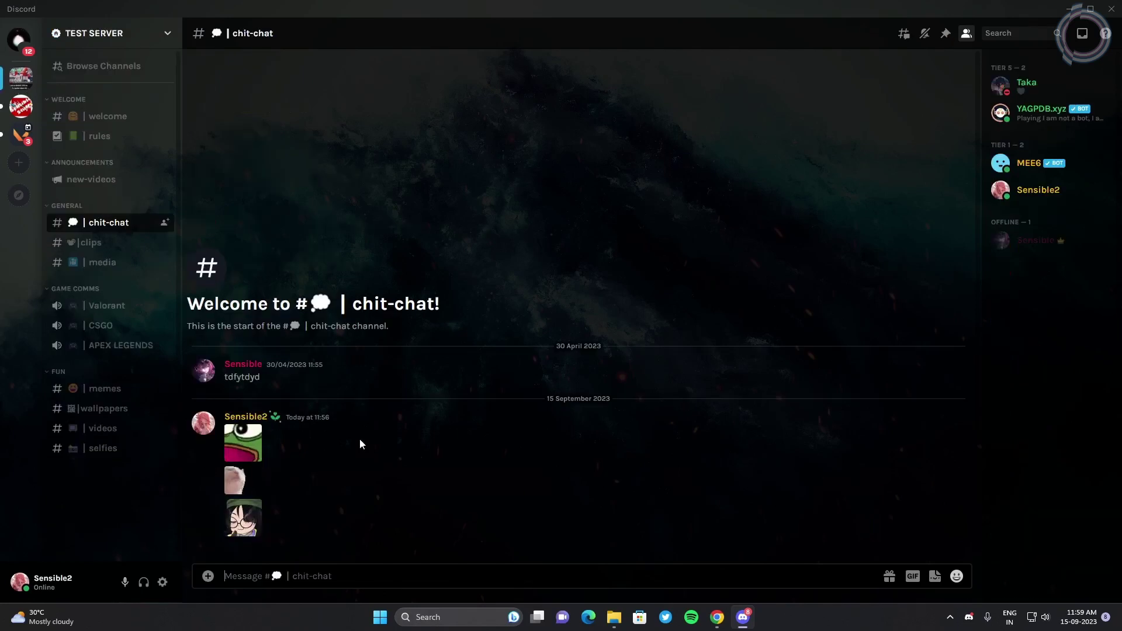
text(kvjvj)
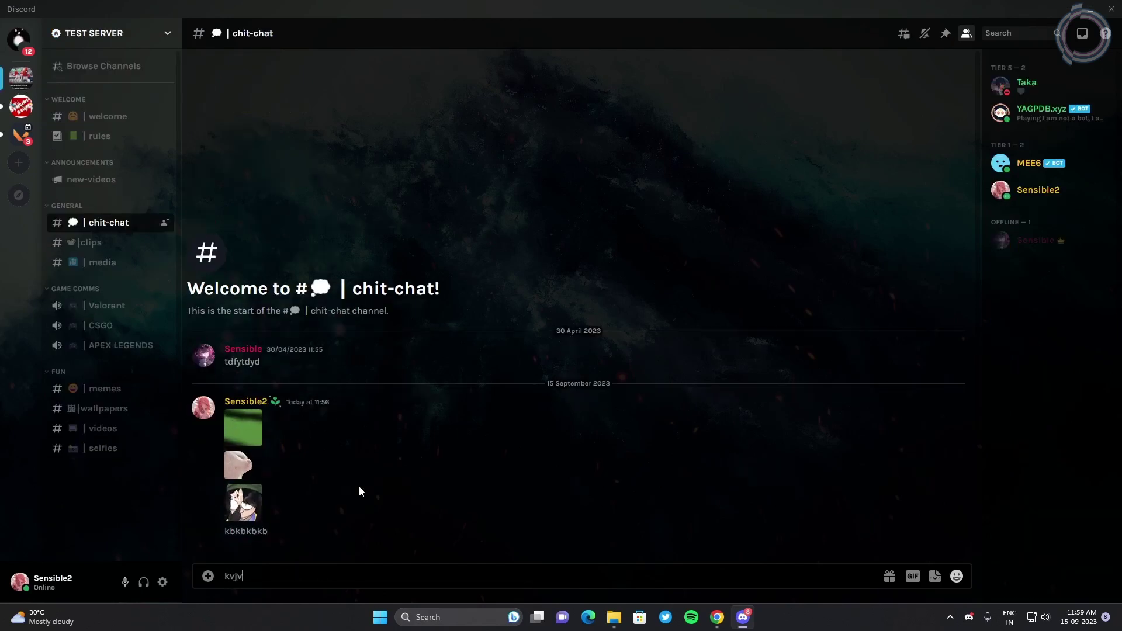
key(Return)
text(kbkbkbkb)
key(Return)
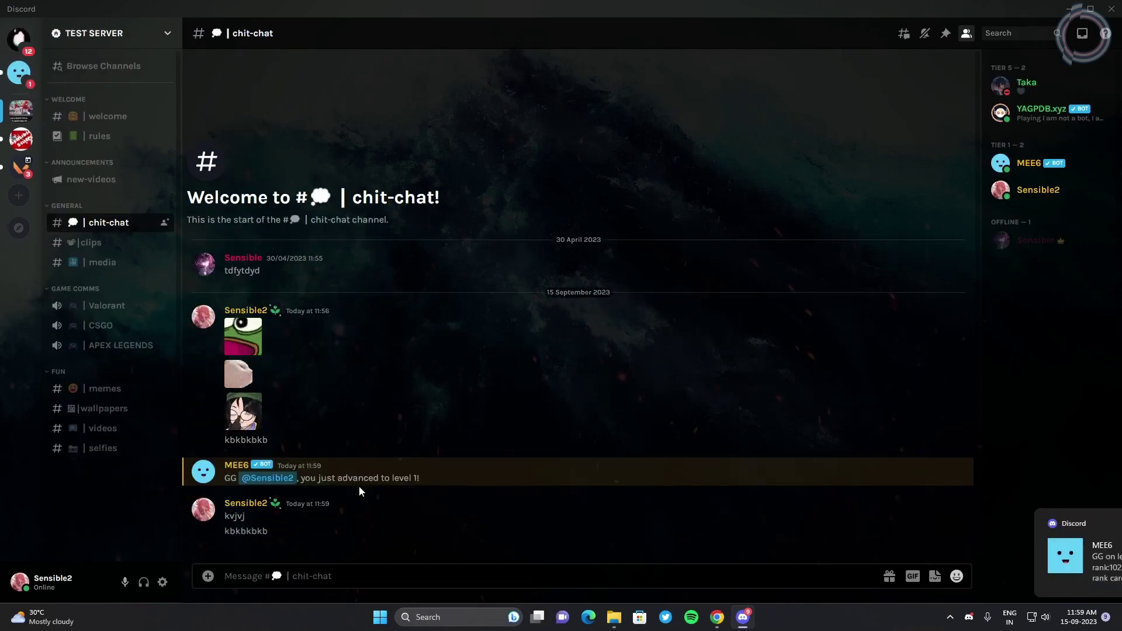
Step: Dismiss the MEE6 notification and post an emoji from the stuFFed server
click(1097, 531)
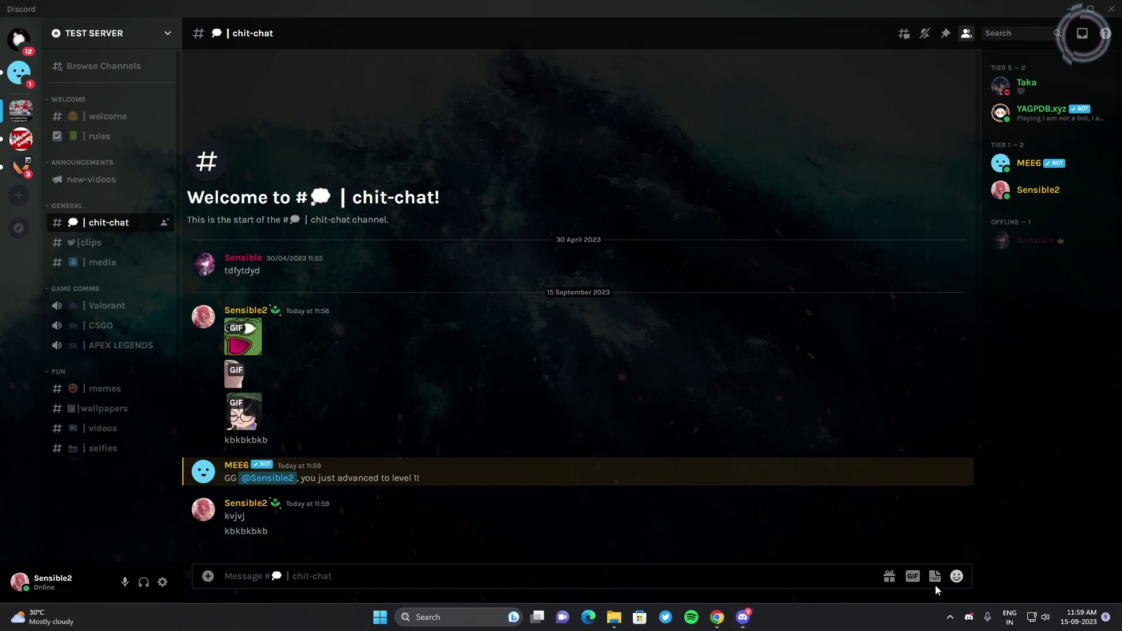
click(957, 576)
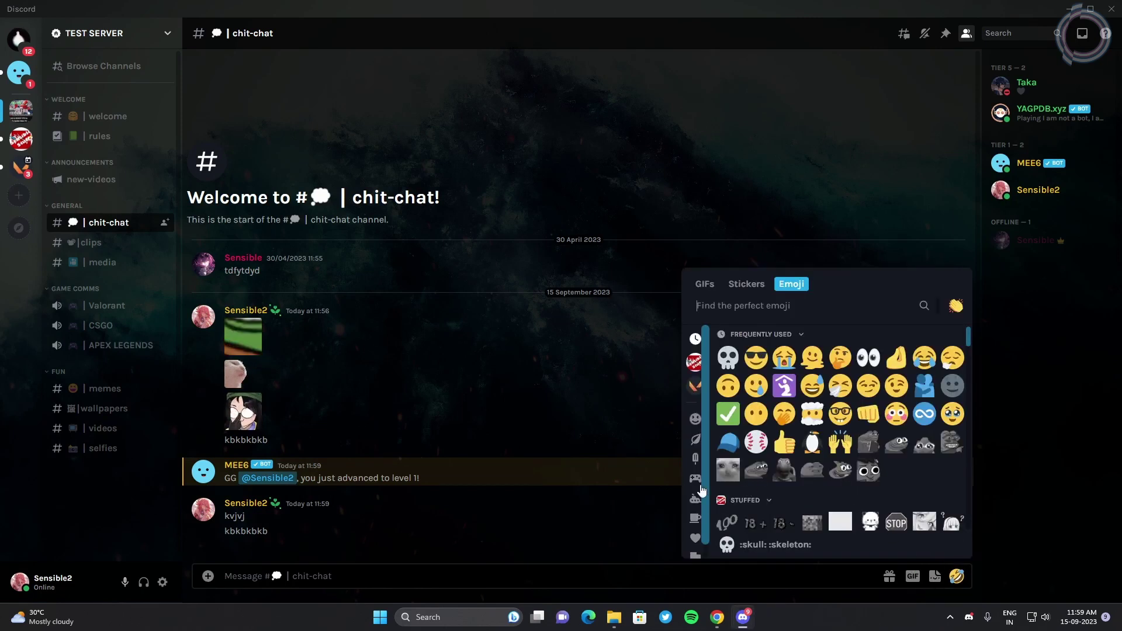
click(694, 362)
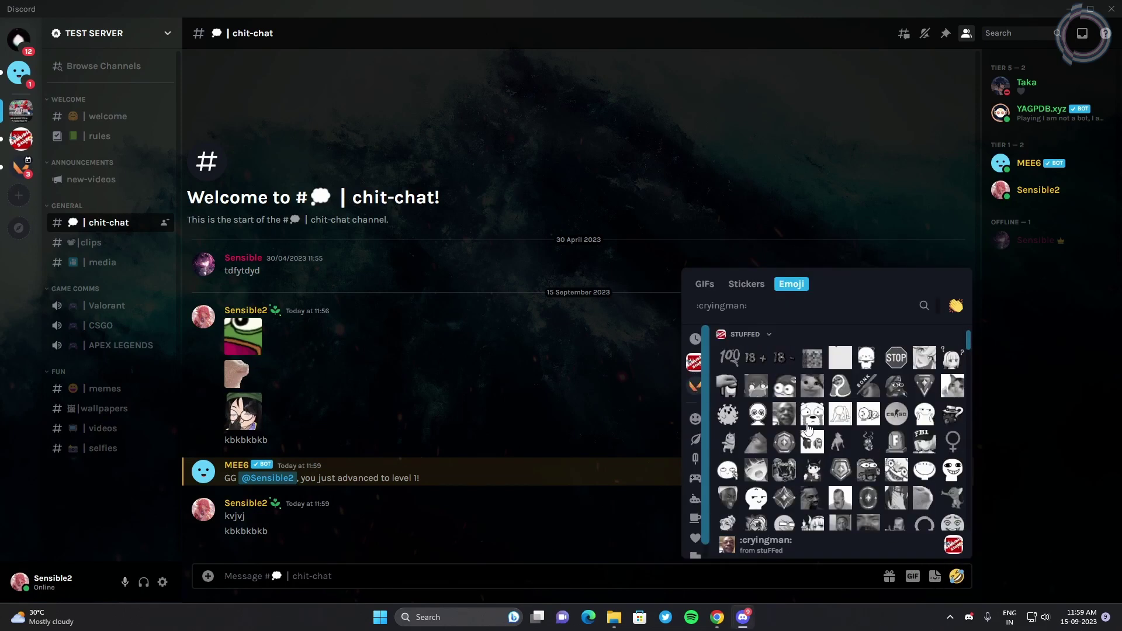
click(889, 452)
key(Return)
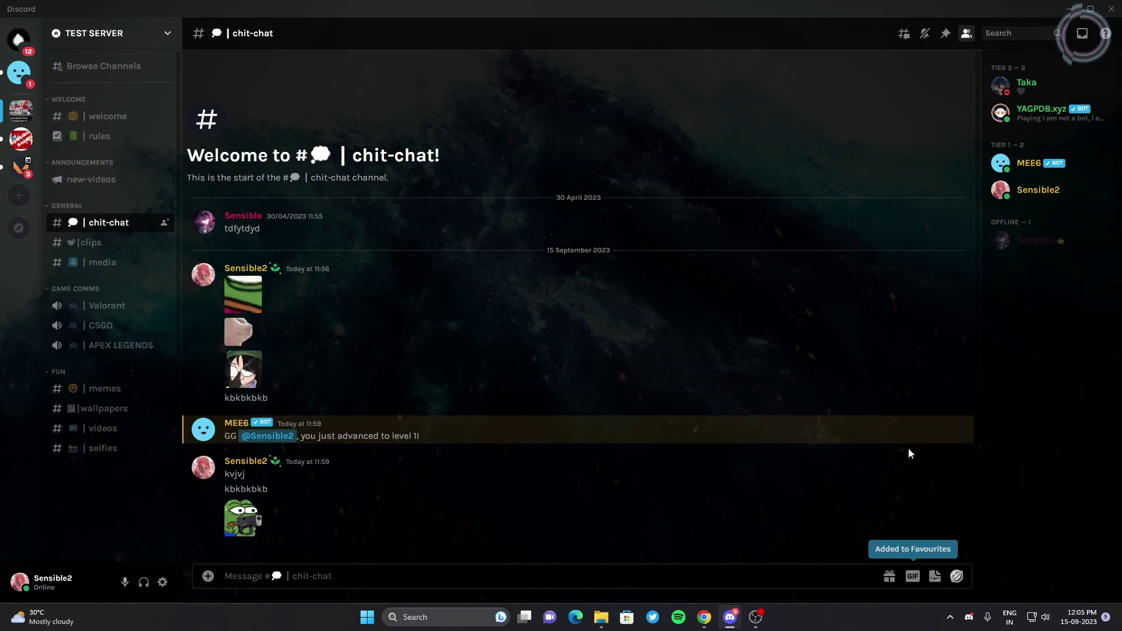
click(162, 582)
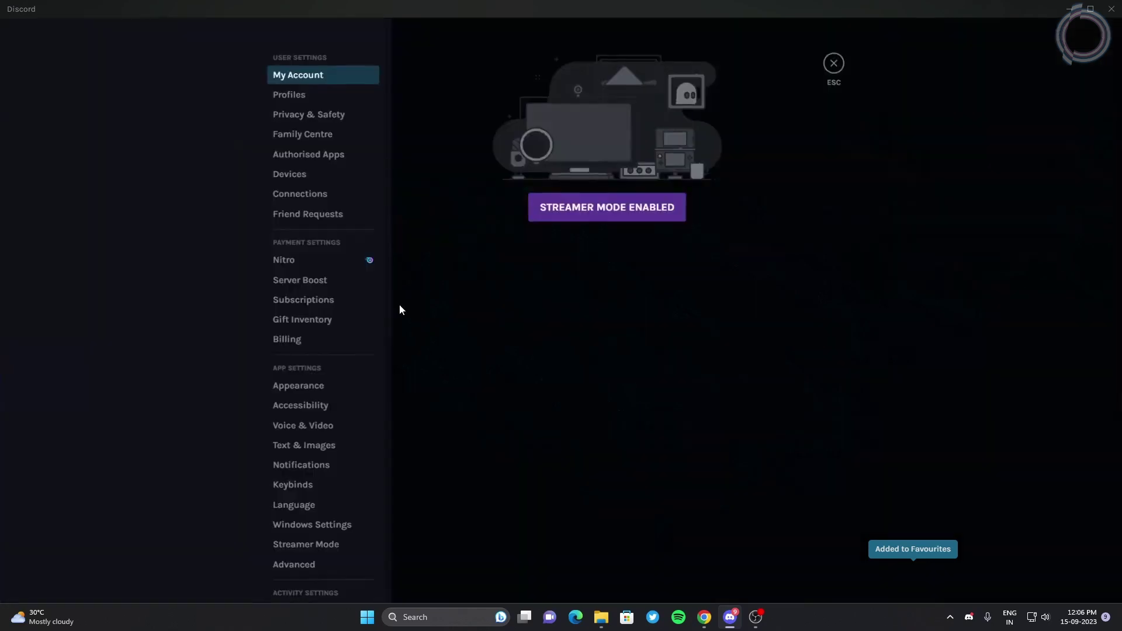
click(832, 63)
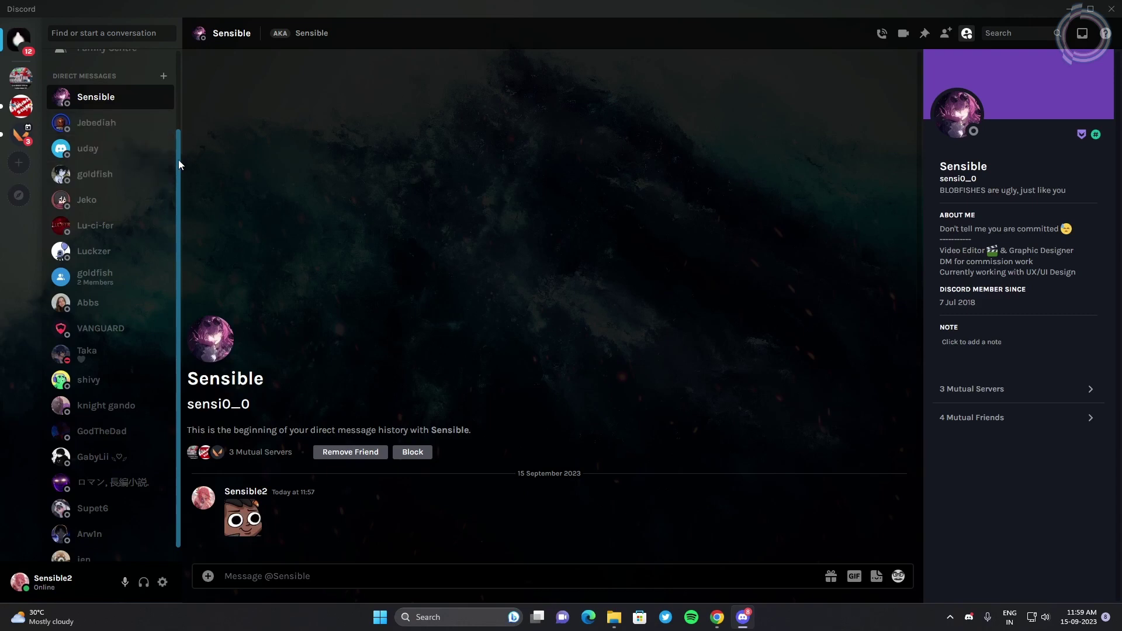
scroll(177, 160, up, 2)
click(21, 76)
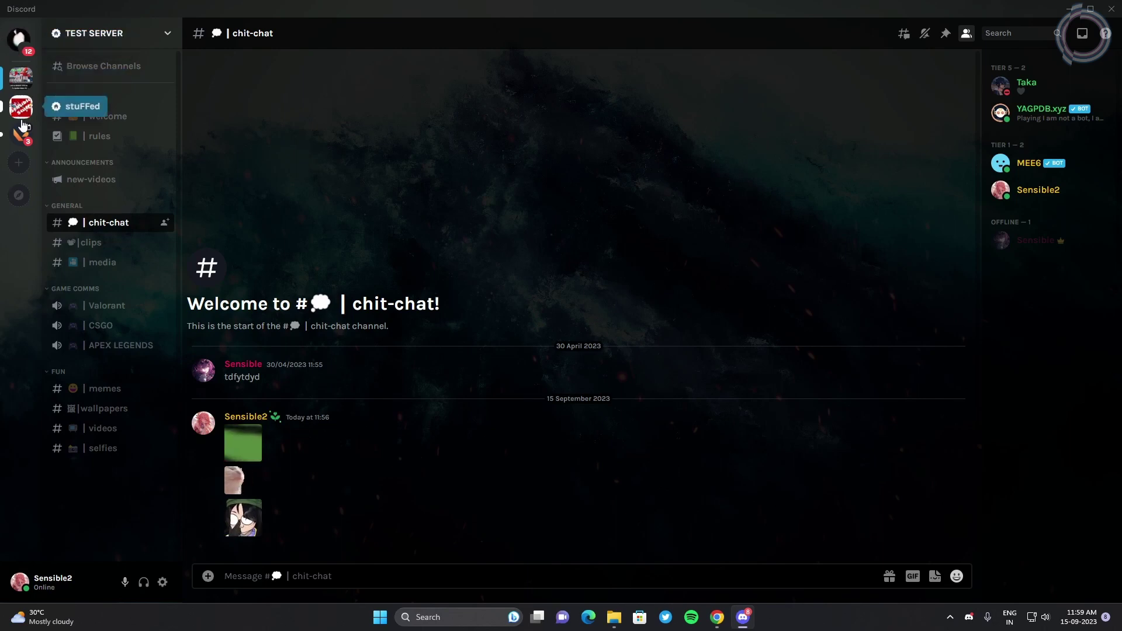
click(22, 100)
click(21, 134)
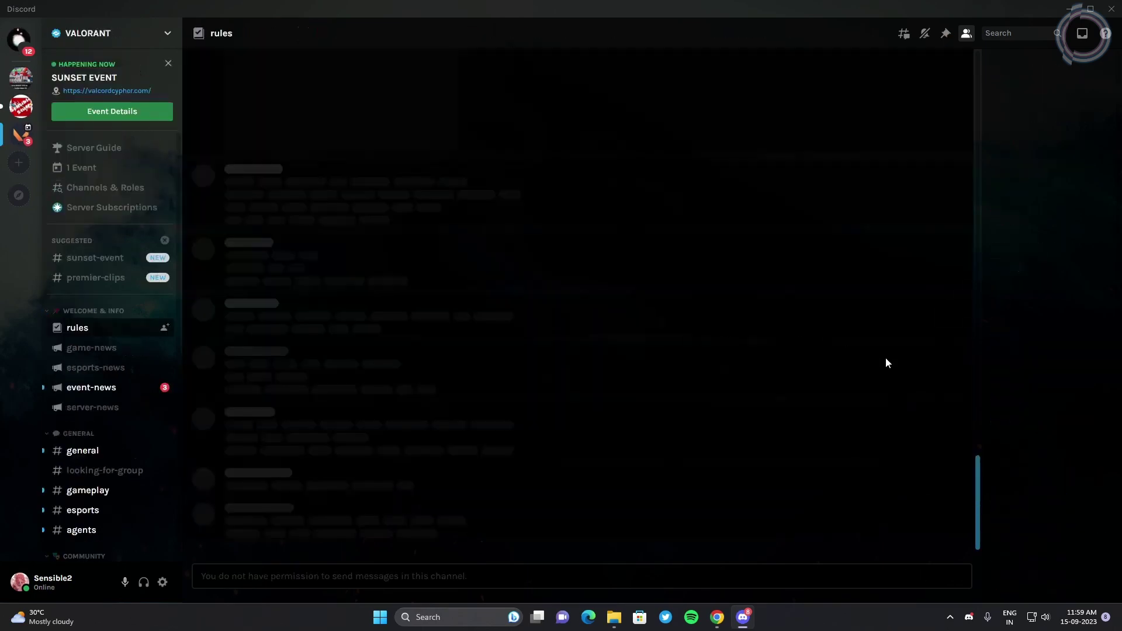
click(81, 451)
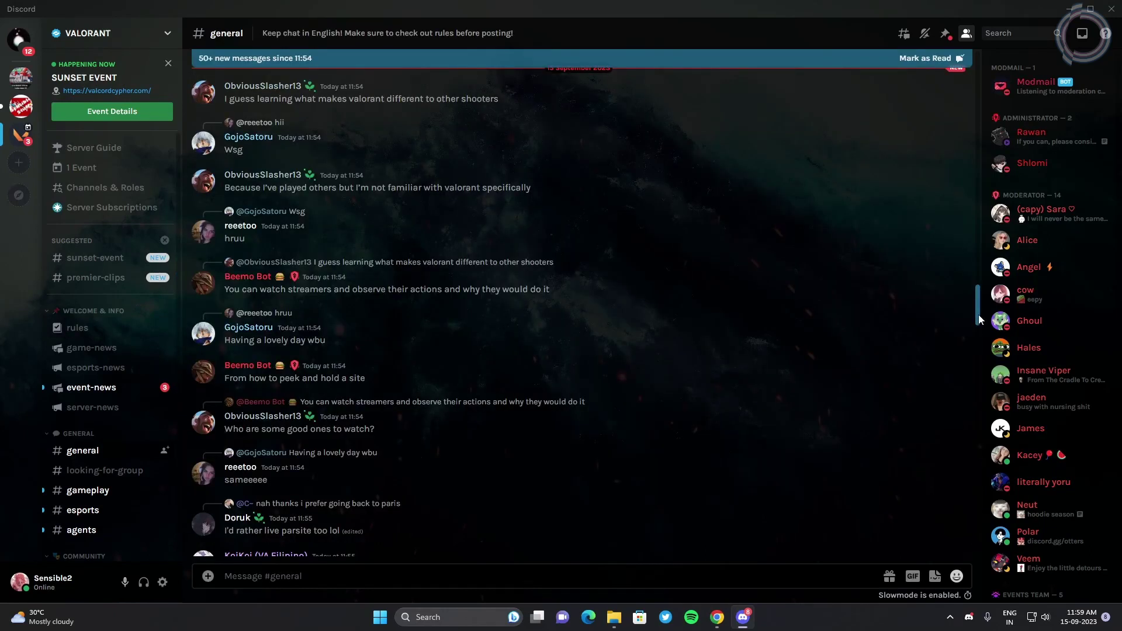
scroll(976, 391, down, 7)
scroll(976, 397, down, 10)
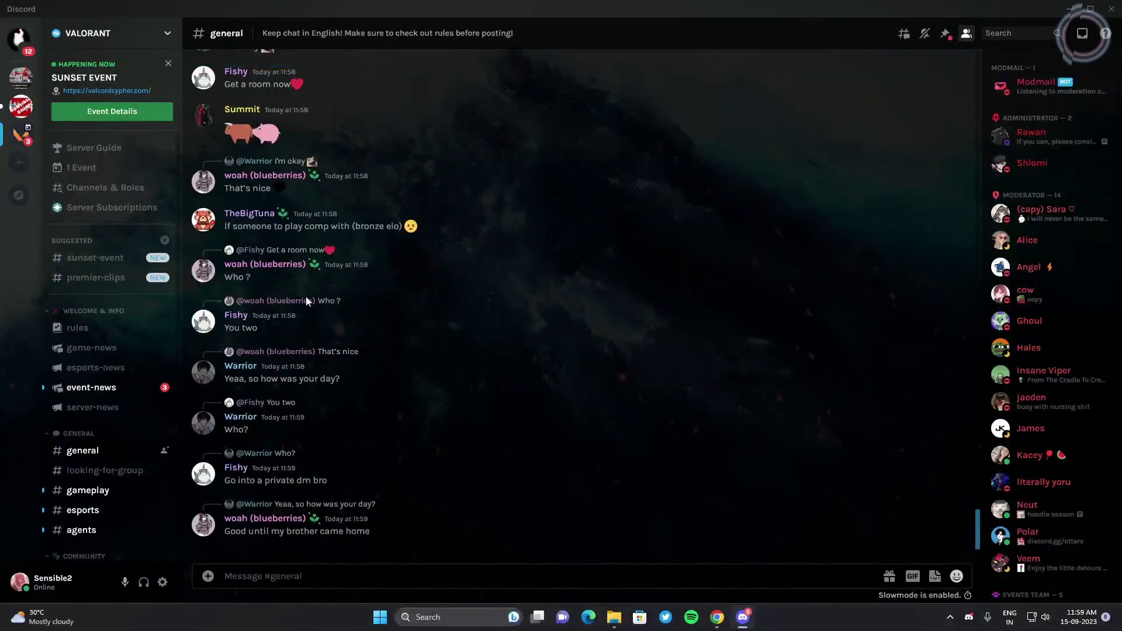
click(20, 78)
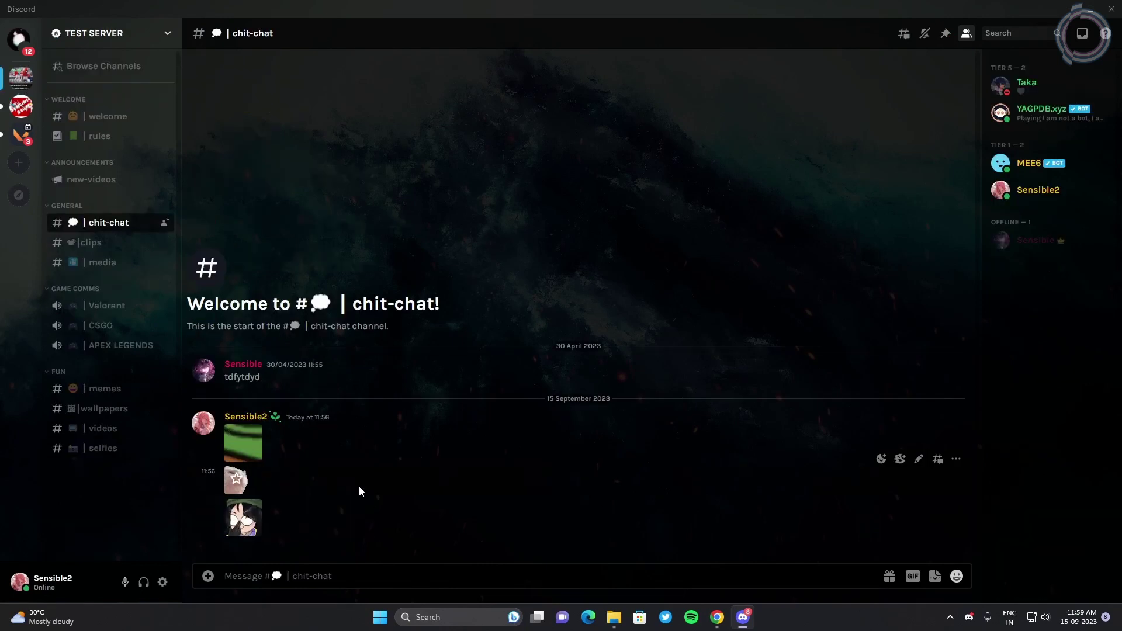
Step: Send three test messages: 'kbkbkbkb', 'kvjvj' and 'kbkbkbkb'
text(kbkbkbkb)
key(Return)
text(kvjvj)
key(Return)
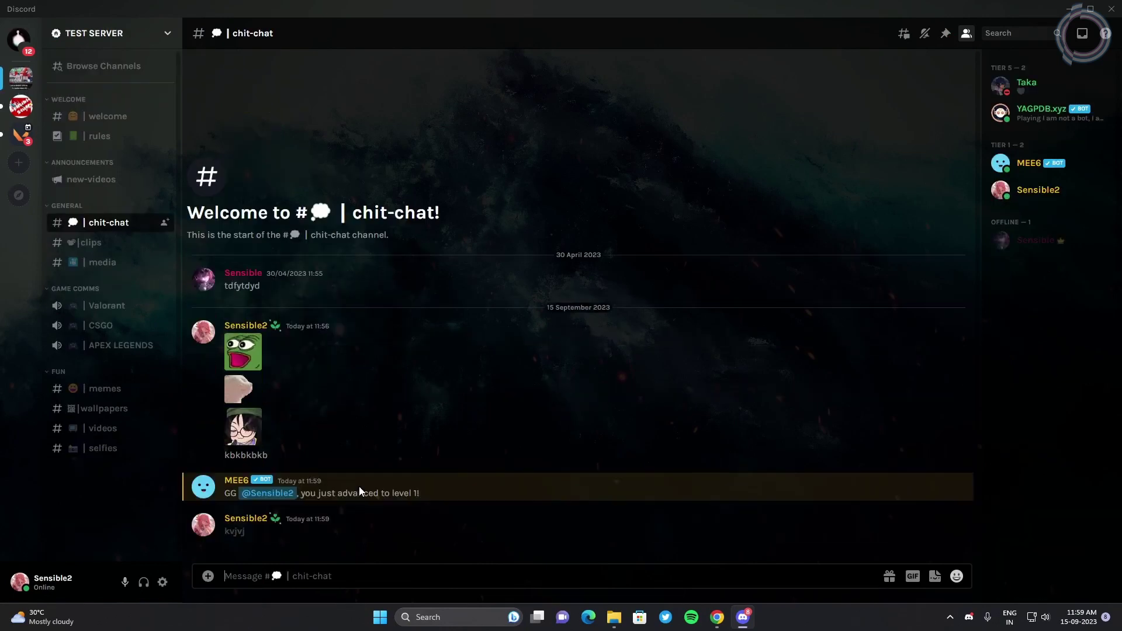
text(kbkbkbkb)
key(Return)
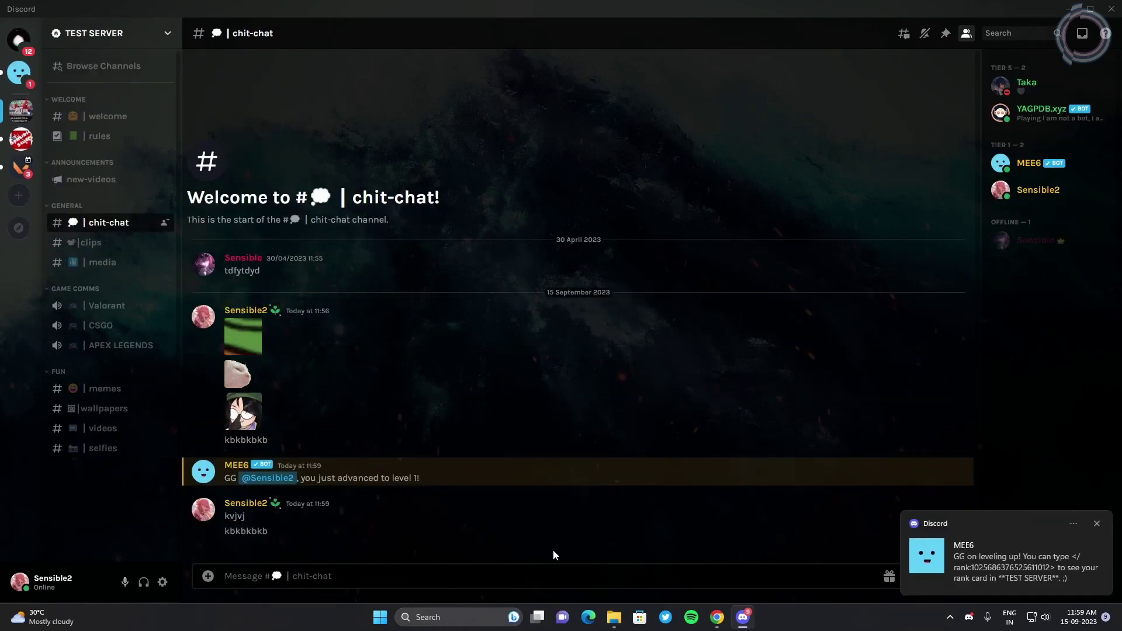
Step: Dismiss the MEE6 toast and post the :gun~1: emoji from the stuFFed server
click(1097, 524)
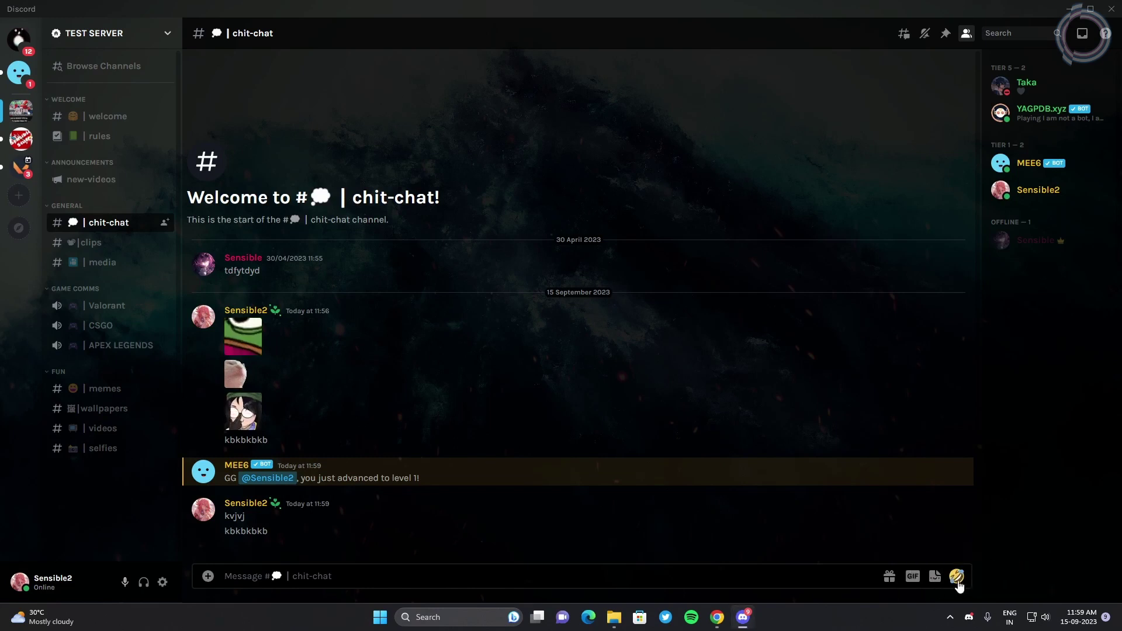
click(956, 577)
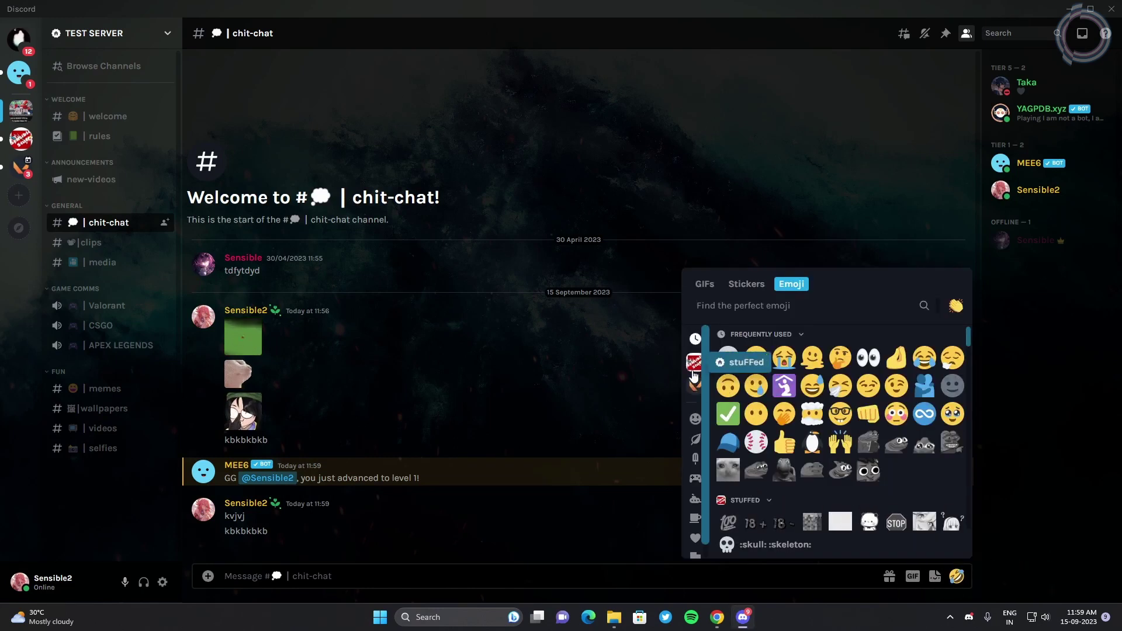
click(693, 374)
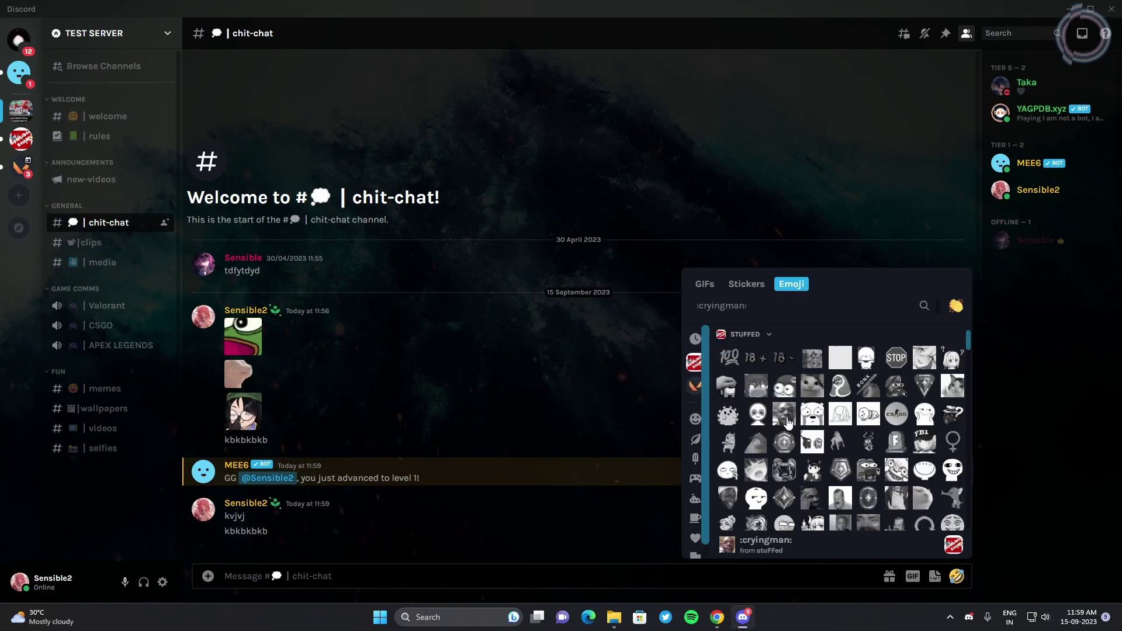
click(867, 471)
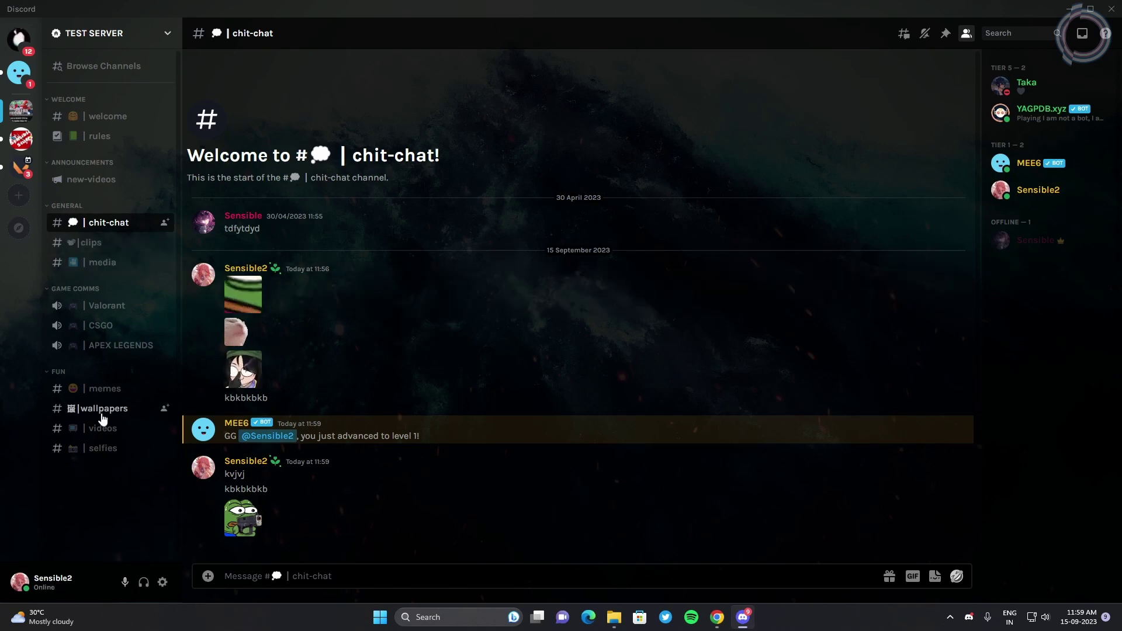
Step: Run BetterDiscord-Windows (1), uninstall BetterDiscord from Discord, and close the installer
click(100, 325)
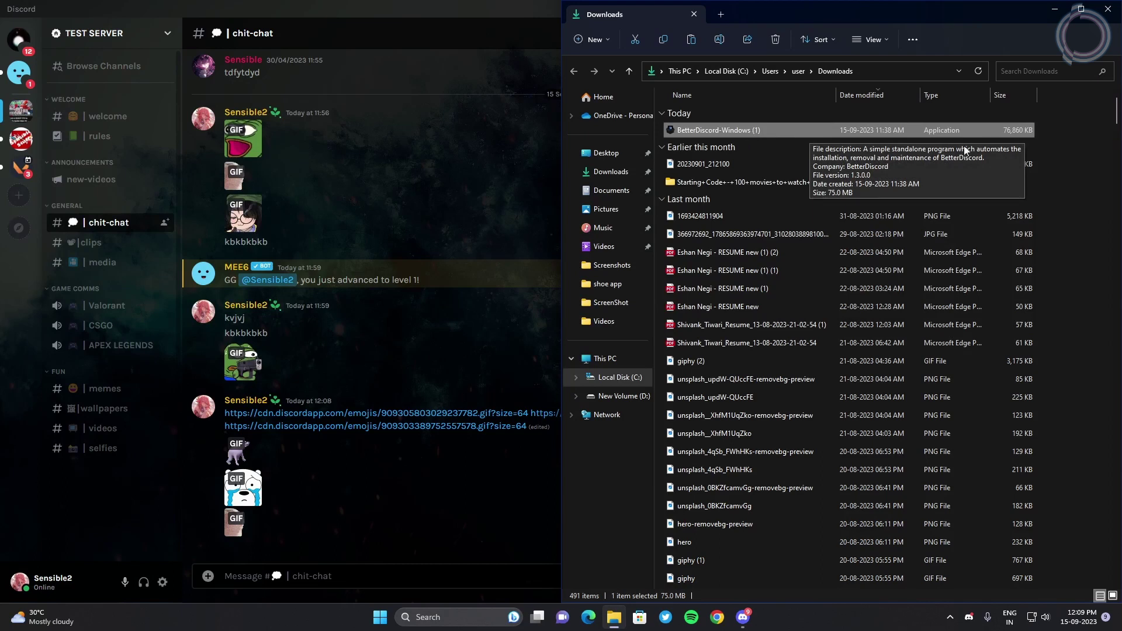
double_click(728, 130)
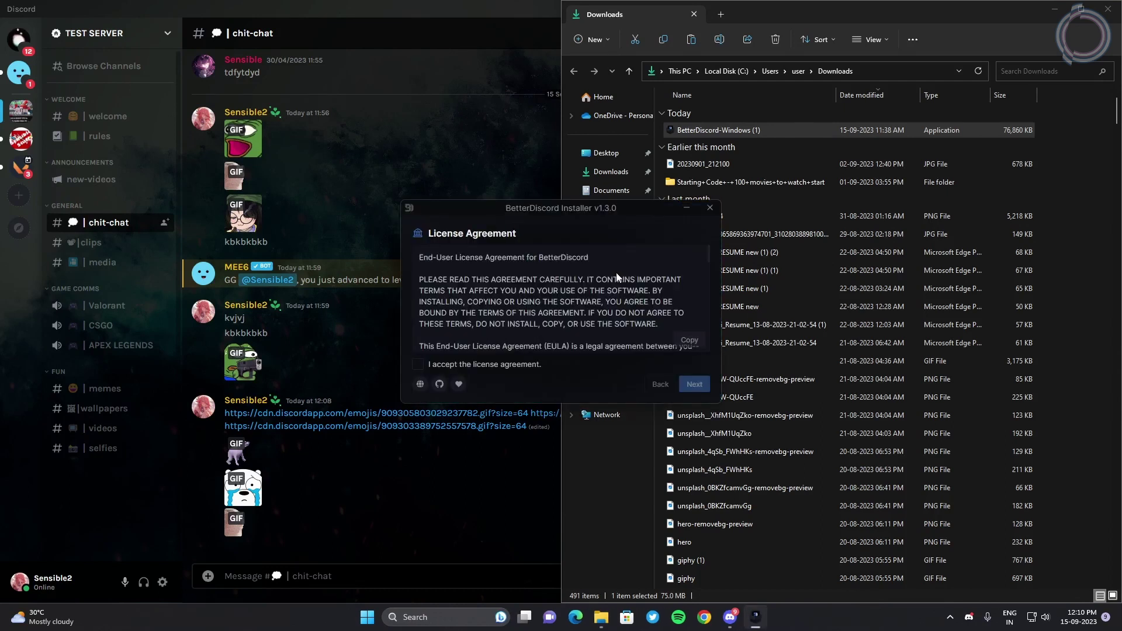
click(696, 385)
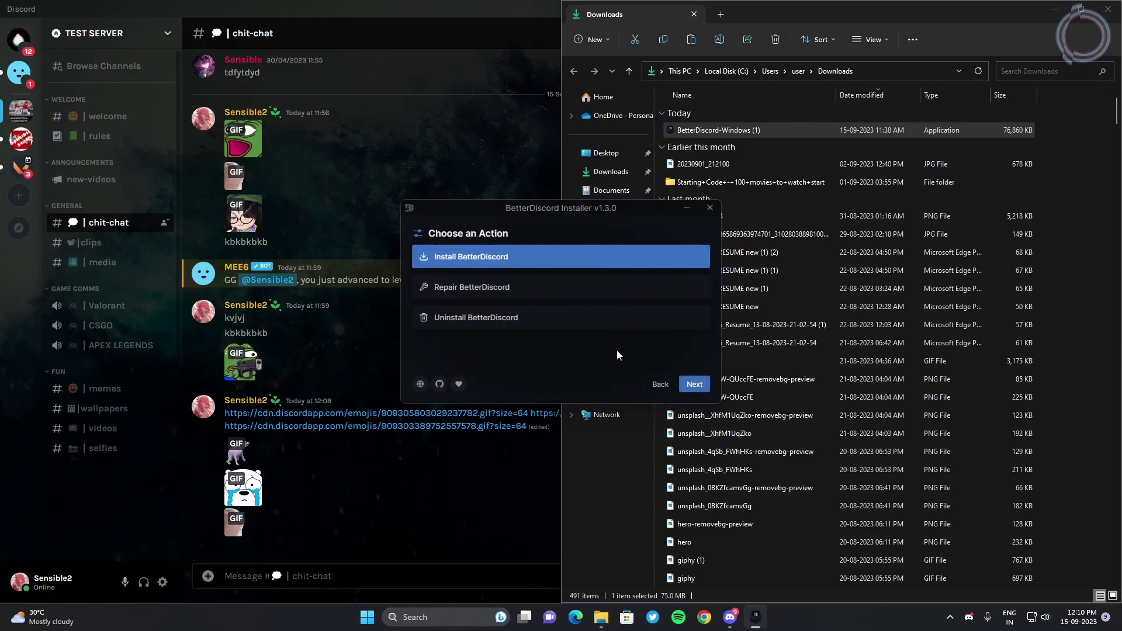
click(470, 323)
click(694, 386)
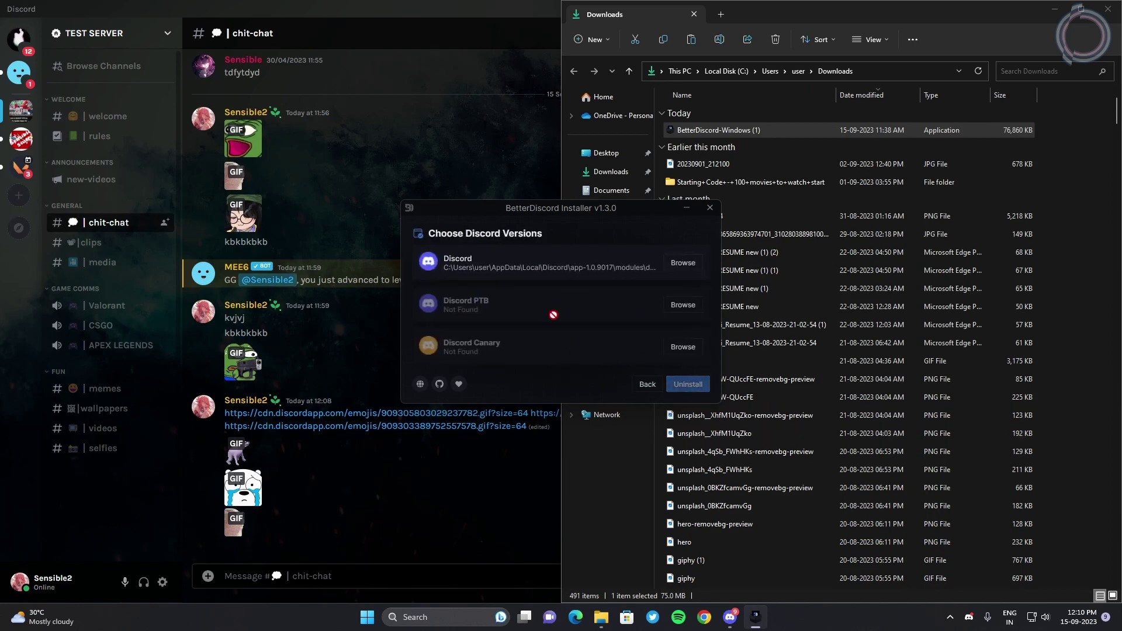
click(688, 384)
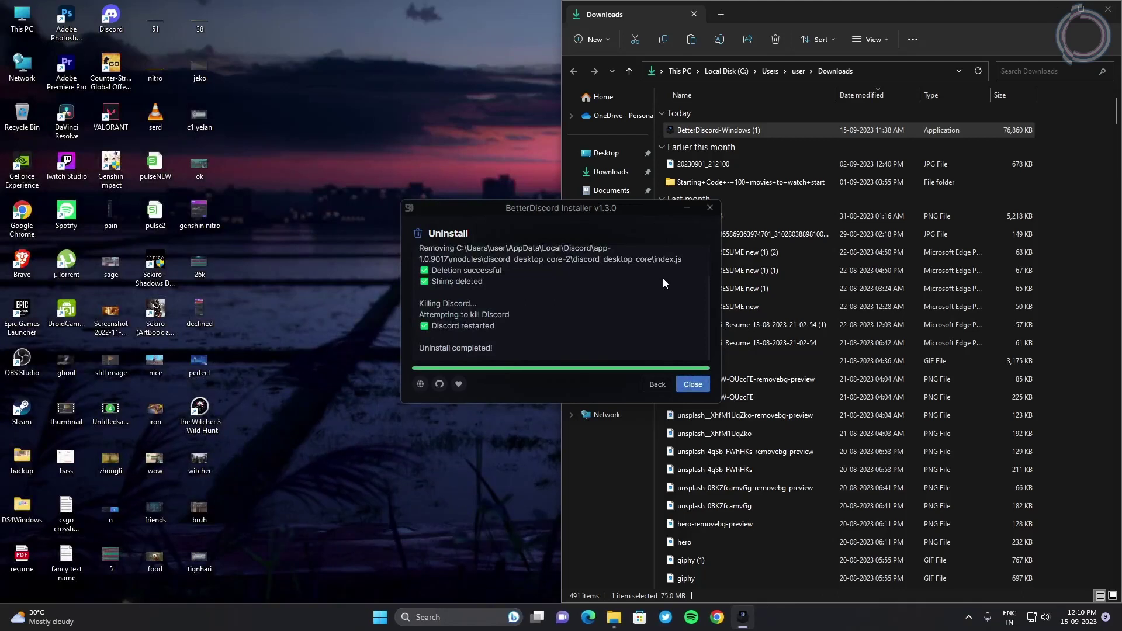
click(692, 384)
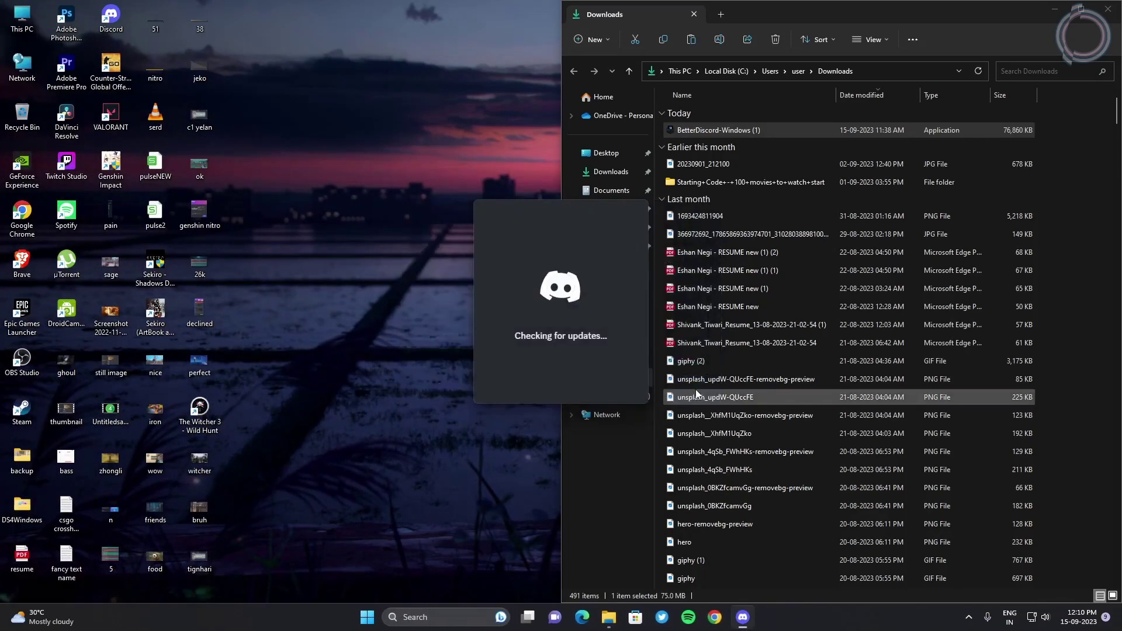